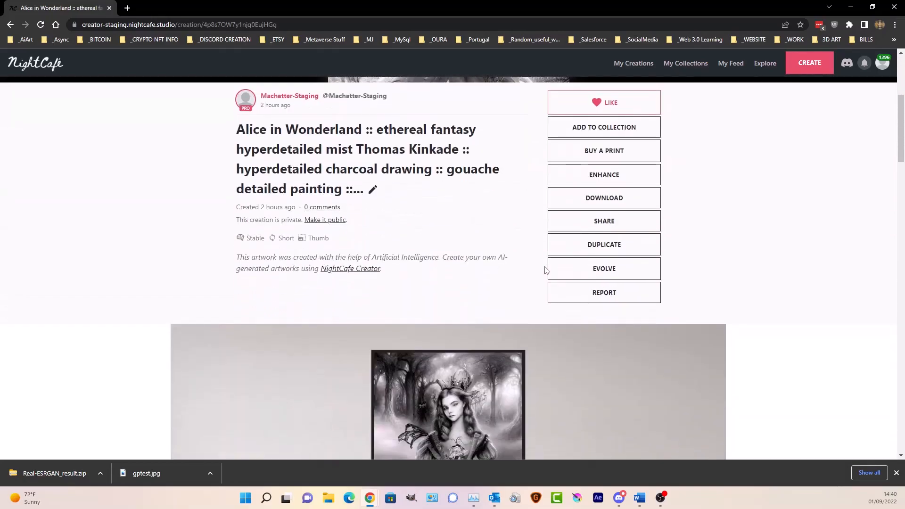
pyautogui.click(604, 245)
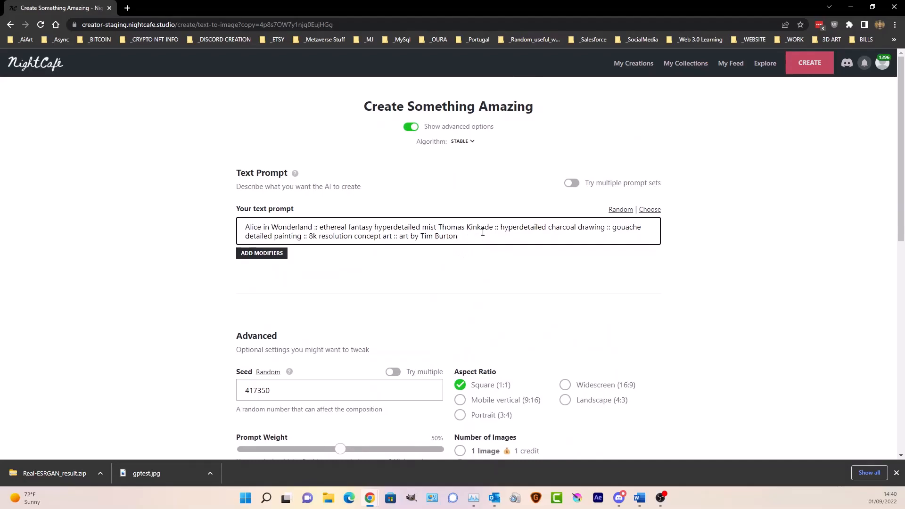
pyautogui.scroll(-7, 483, 232)
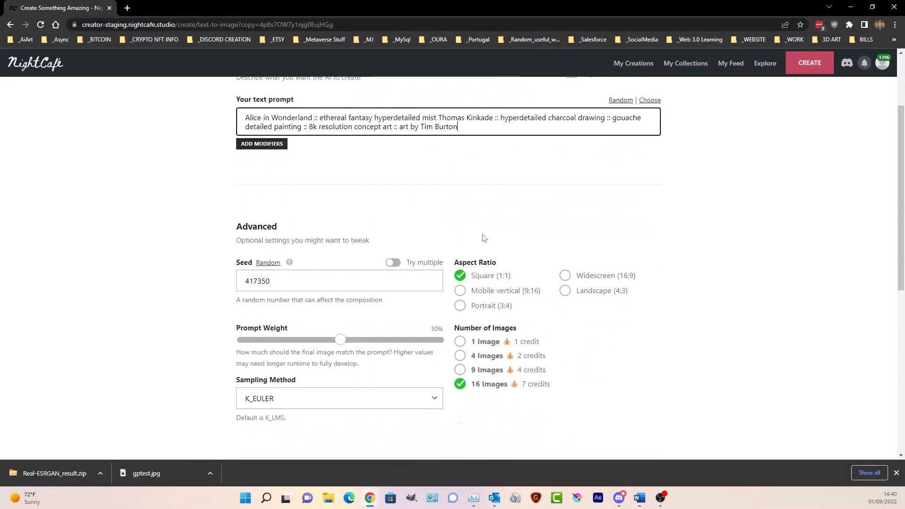
pyautogui.scroll(7, 486, 235)
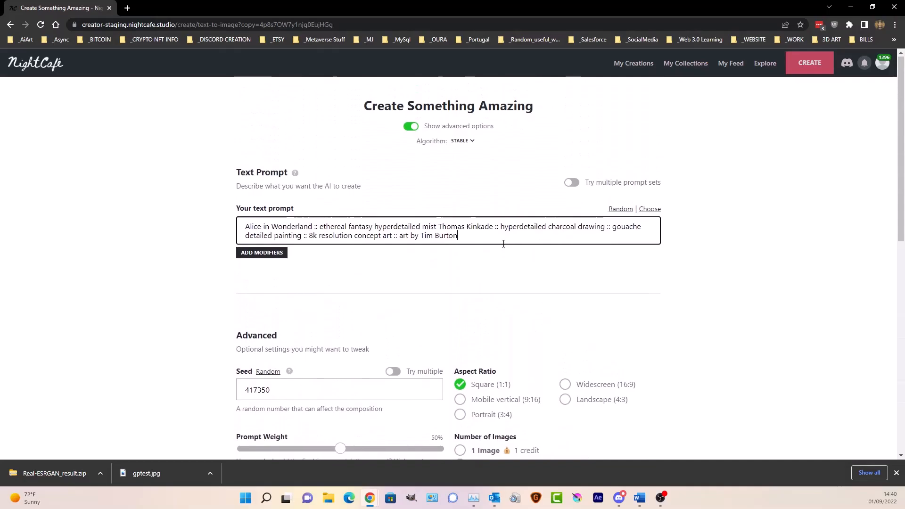
pyautogui.scroll(-3, 504, 244)
pyautogui.click(635, 66)
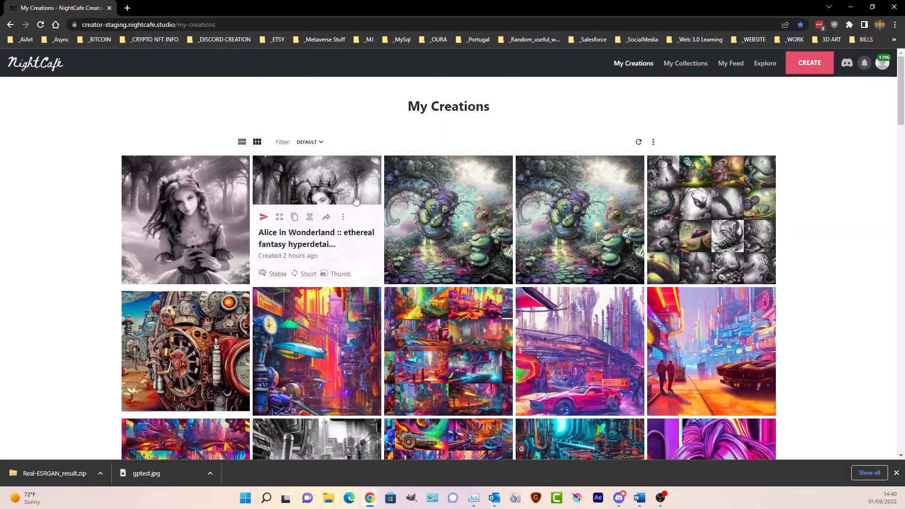
# Step: Open the black-and-white Alice in Wonderland creation with the crowned girl and duplicate it into a new text-to-image prompt
pyautogui.moveTo(315, 204)
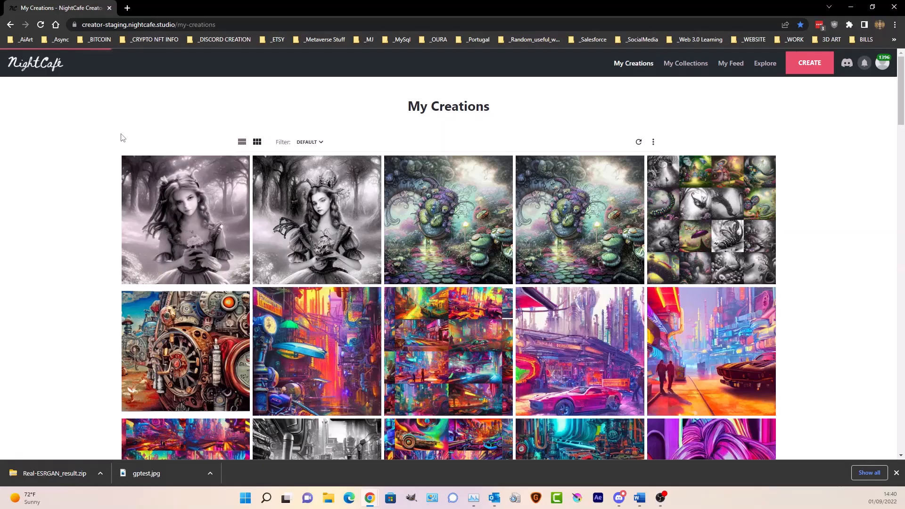
pyautogui.click(294, 180)
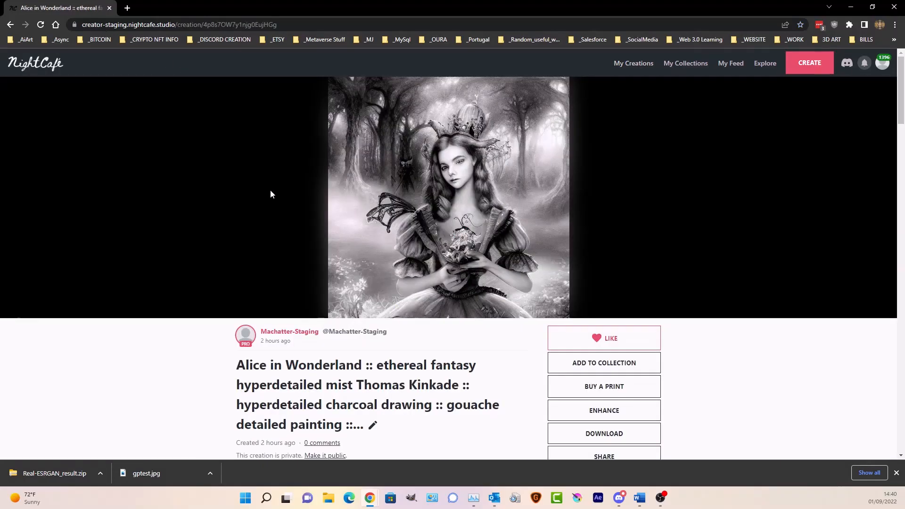
pyautogui.scroll(3, 270, 189)
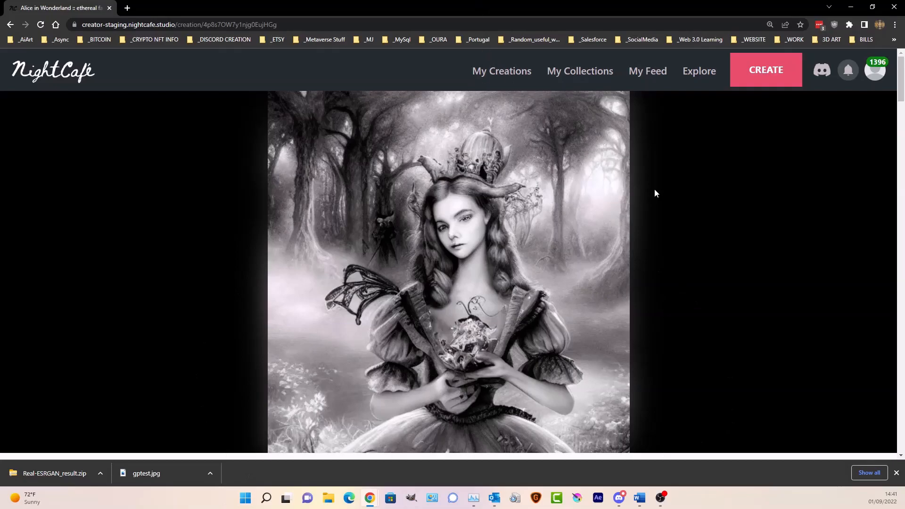
pyautogui.scroll(-8, 654, 193)
pyautogui.scroll(8, 655, 191)
pyautogui.scroll(-10, 550, 229)
pyautogui.scroll(3, 596, 250)
pyautogui.click(609, 272)
pyautogui.scroll(-2, 425, 184)
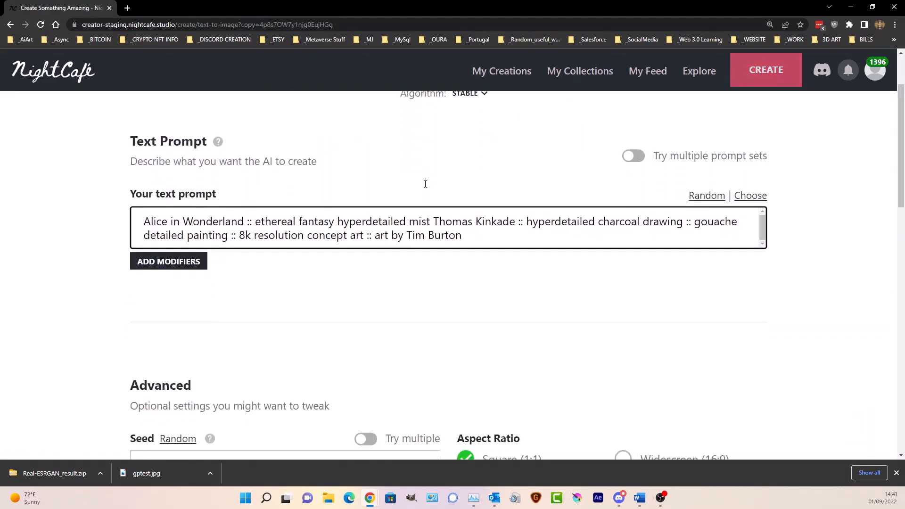
# Step: Insert ":: Sharp, Enhance, super resolution, clarify, contrast, Dehaze, sharpening, 16k resolution" after "Thomas Kinkade" in the text prompt
pyautogui.click(468, 233)
pyautogui.hotkey('alt', 'Tab')
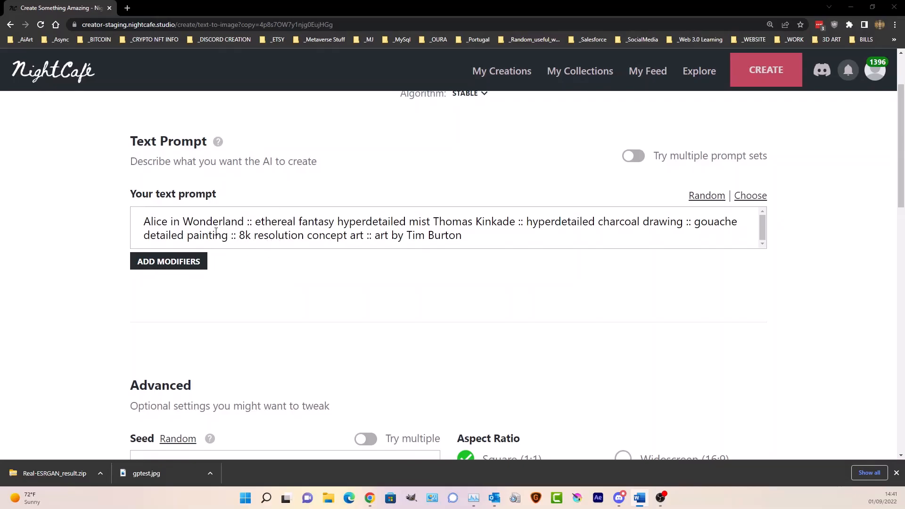
pyautogui.click(516, 222)
pyautogui.write('::')
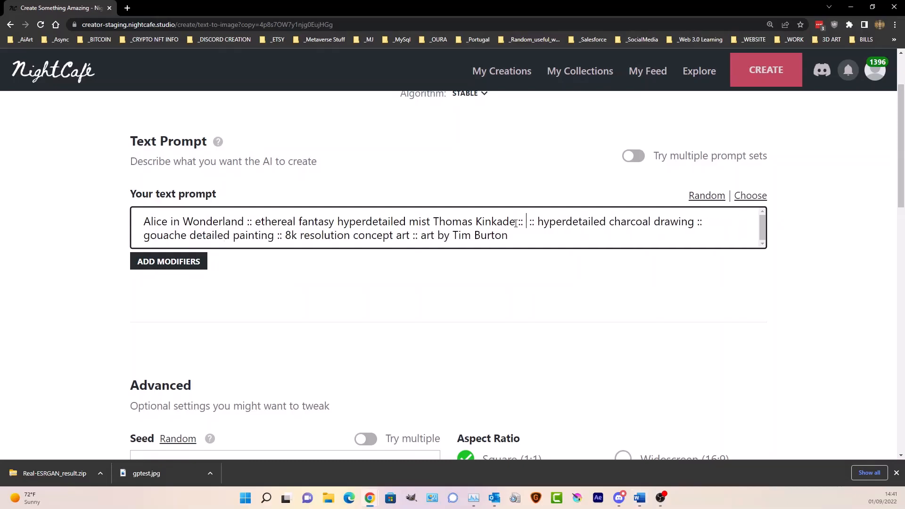
pyautogui.write('Sharp, Enhance, super resolution, clarify, contrast, Dehaze, sharpening, resolution')
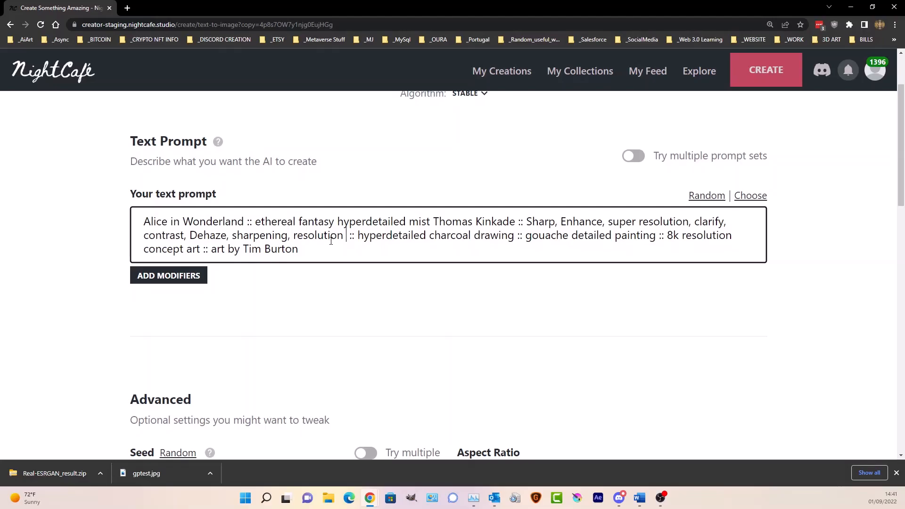
pyautogui.write('16k')
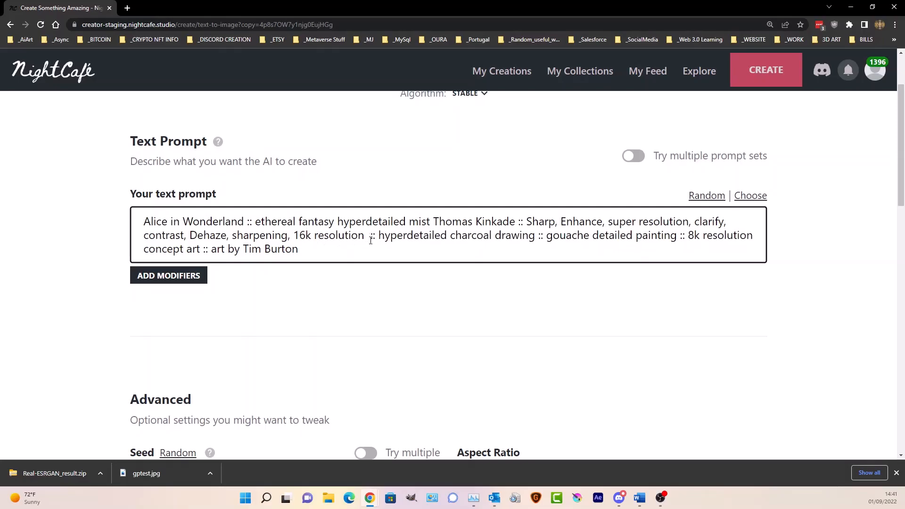
pyautogui.press('BackSpace')
# Step: Review the duplicated generation settings, create the artwork with them unchanged, and go to the My Creations list
pyautogui.scroll(-10, 372, 226)
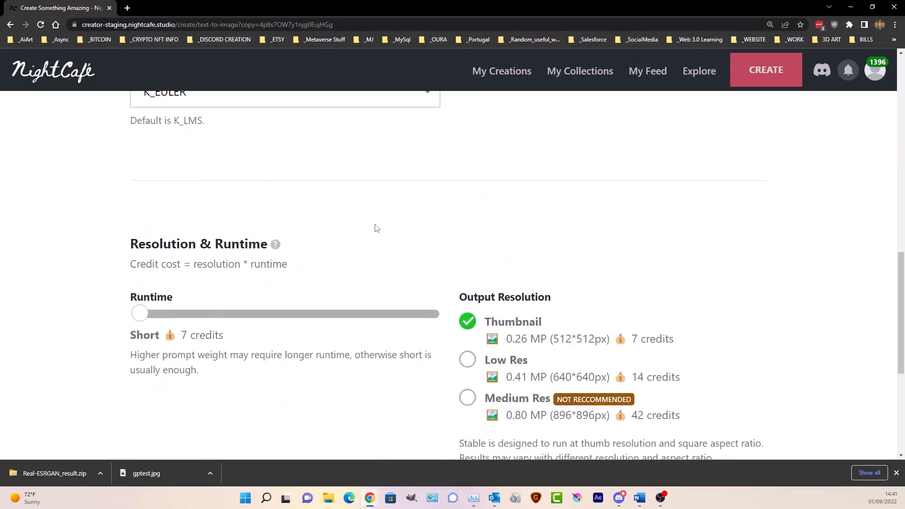
pyautogui.scroll(5, 269, 158)
pyautogui.scroll(-10, 215, 233)
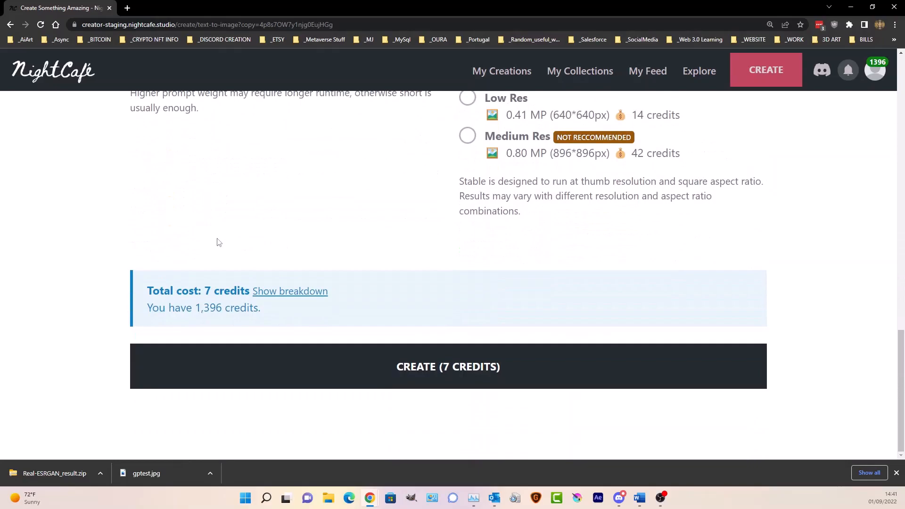
pyautogui.scroll(8, 405, 231)
pyautogui.scroll(8, 413, 231)
pyautogui.scroll(-15, 413, 233)
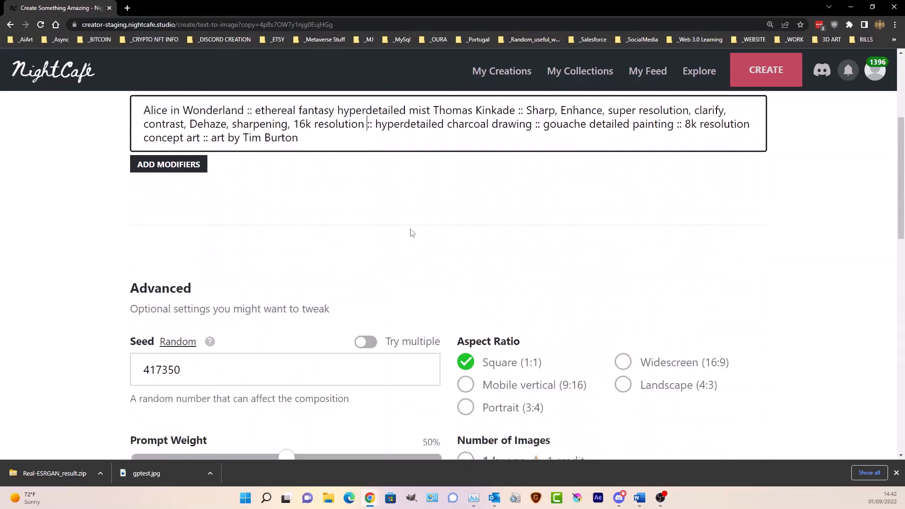
pyautogui.click(393, 352)
pyautogui.click(561, 298)
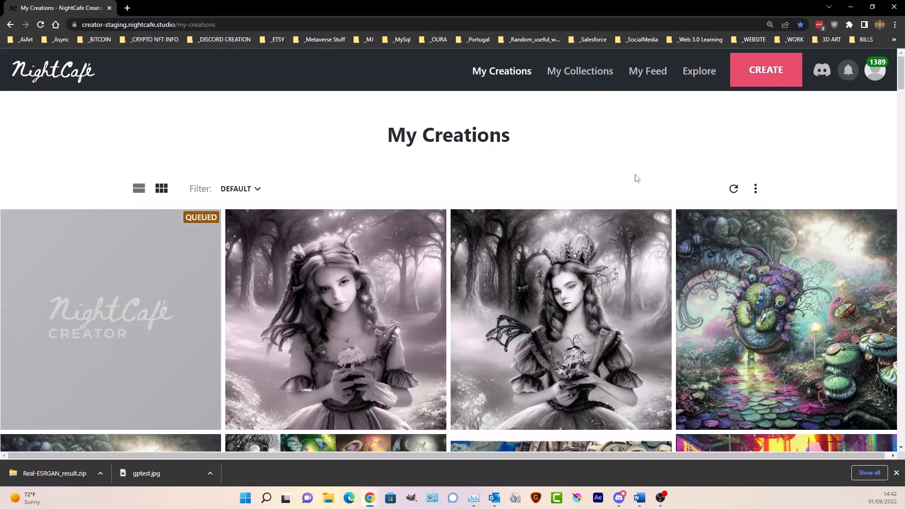
# Step: Compare the new 16-image creation and its prompt title with the output images of the original crowned Alice creation
pyautogui.moveTo(625, 222)
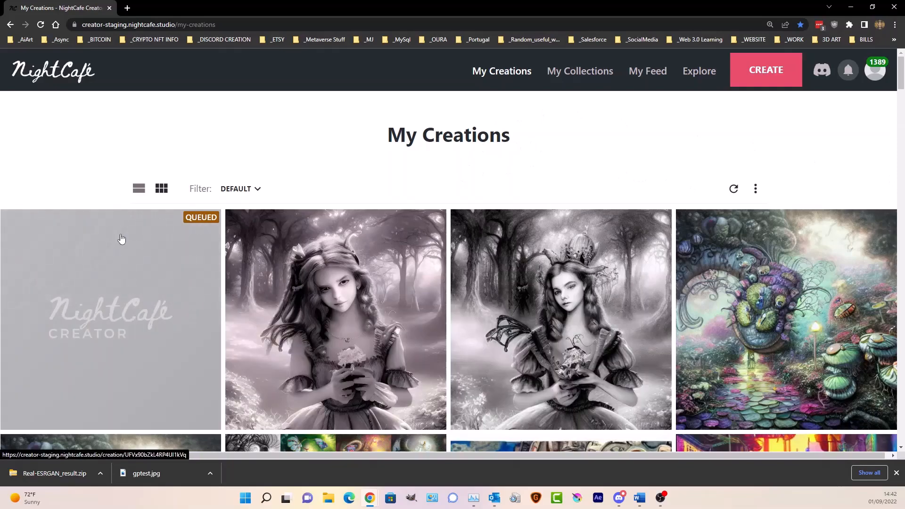
pyautogui.moveTo(112, 281)
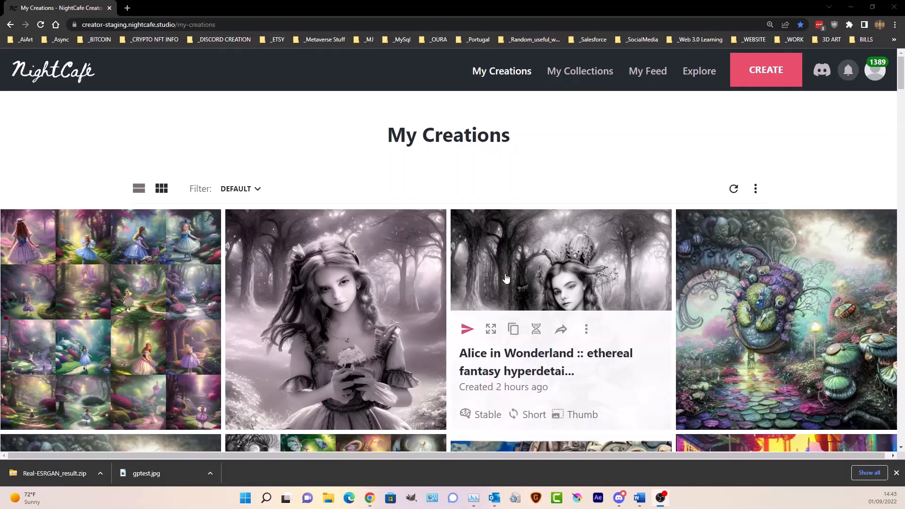
pyautogui.click(92, 258)
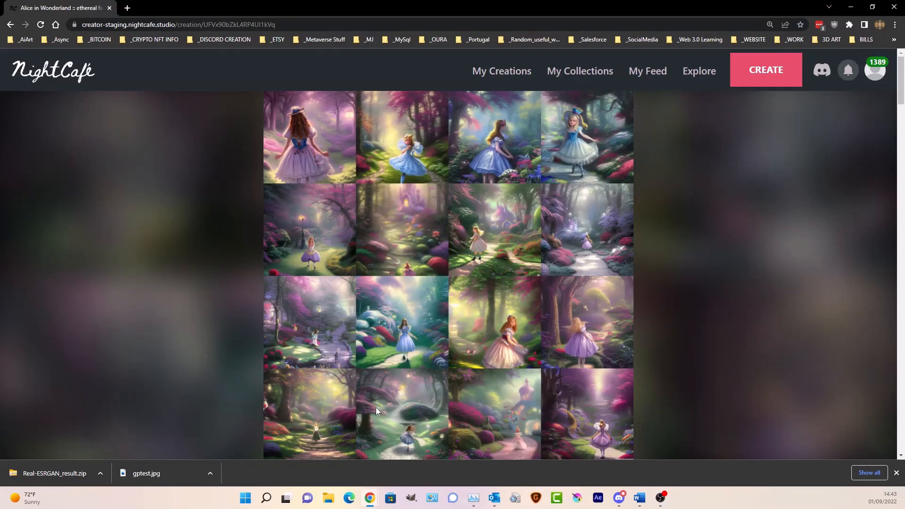
pyautogui.scroll(-7, 658, 321)
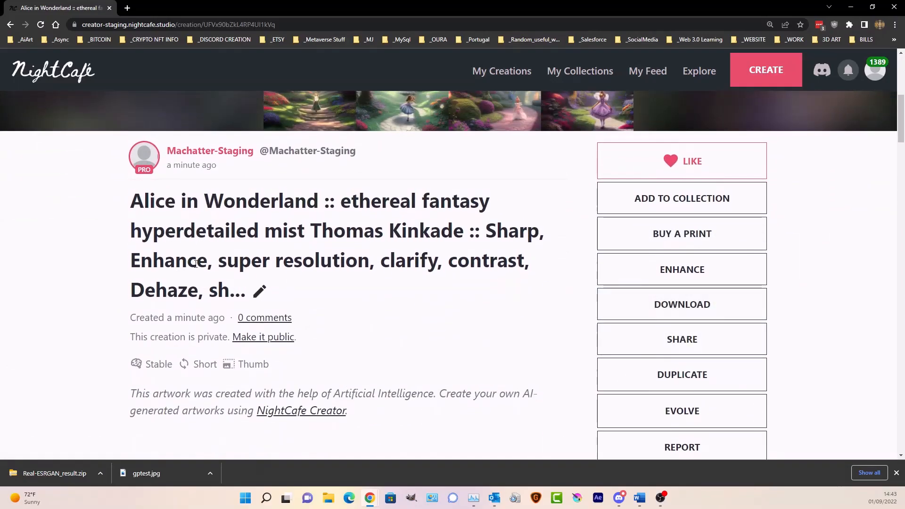
pyautogui.moveTo(217, 263); pyautogui.dragTo(357, 262)
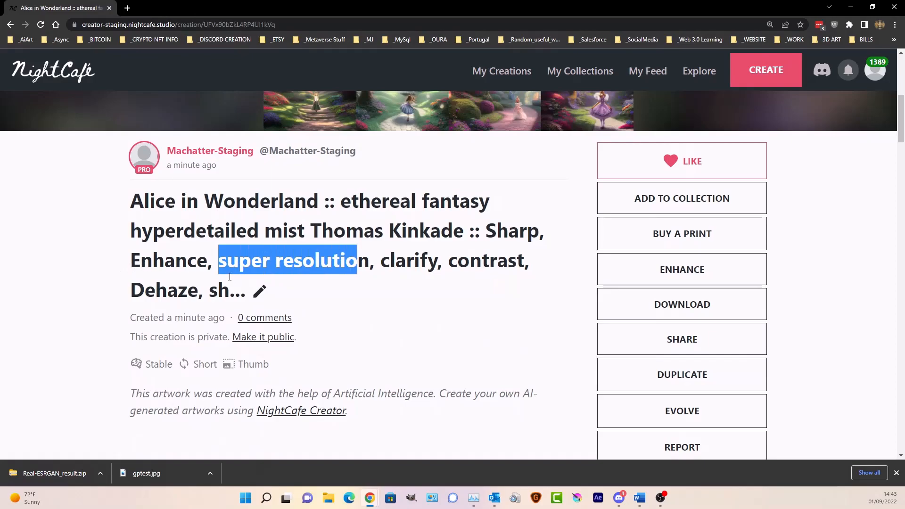
pyautogui.scroll(7, 273, 297)
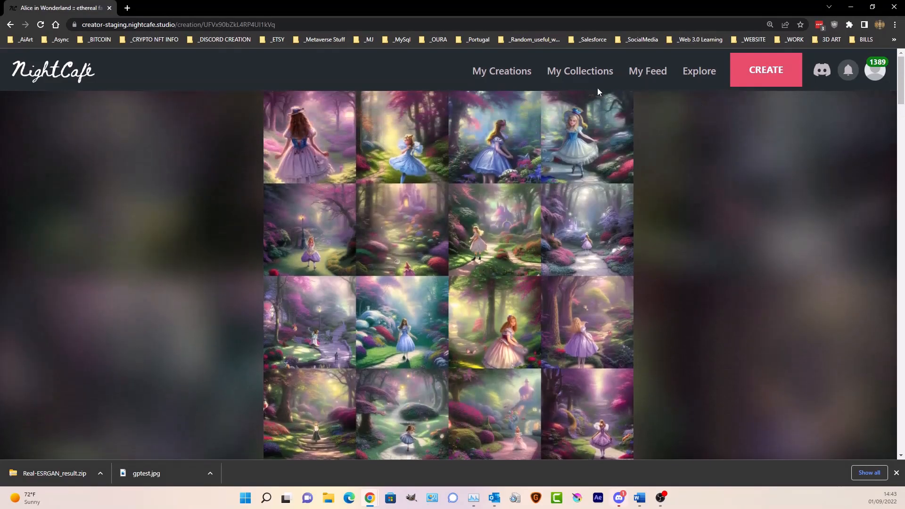
pyautogui.click(518, 72)
pyautogui.click(513, 251)
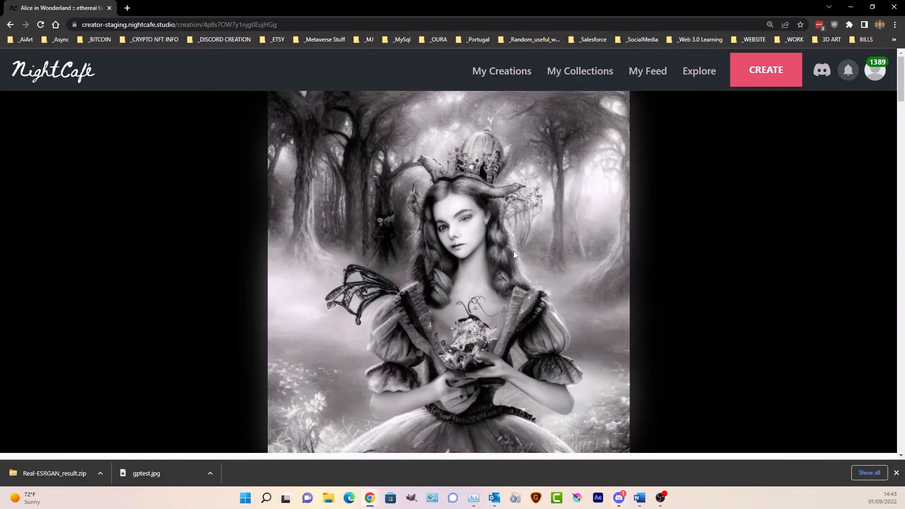
pyautogui.scroll(-10, 519, 247)
pyautogui.scroll(-10, 520, 241)
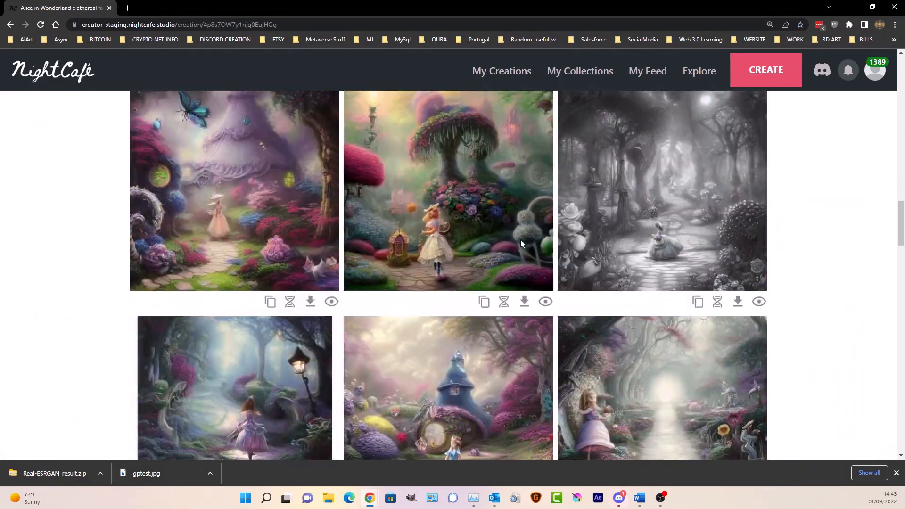
pyautogui.scroll(4, 521, 244)
pyautogui.click(495, 72)
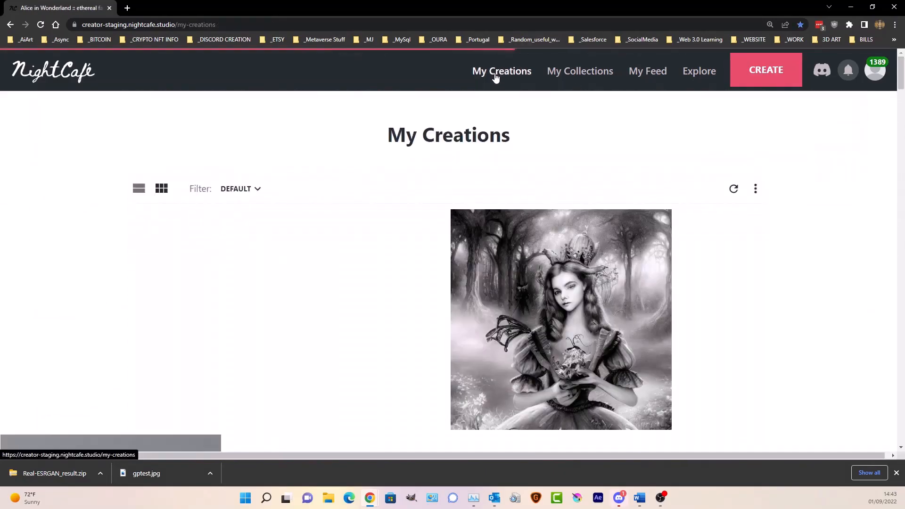
# Step: Set the first output image, the girl in a hat seen from behind, as the new creation's primary image
pyautogui.click(150, 245)
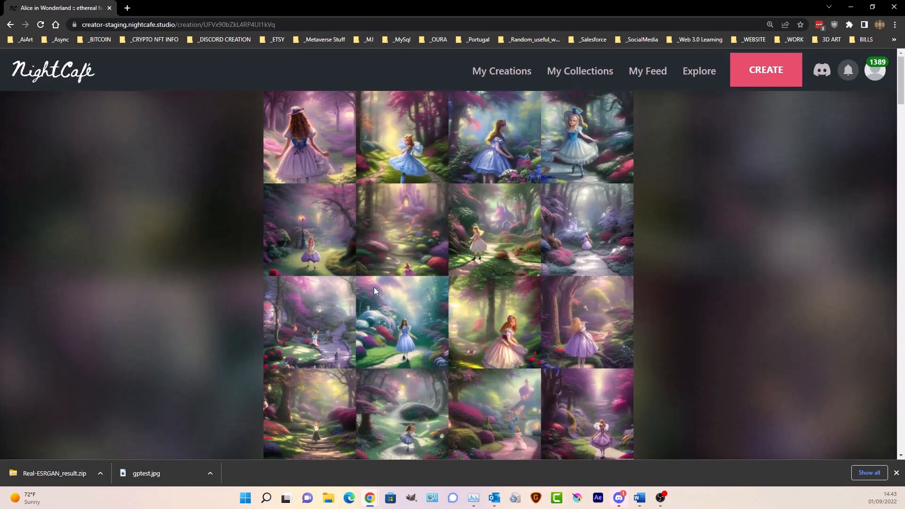
pyautogui.scroll(-7, 288, 146)
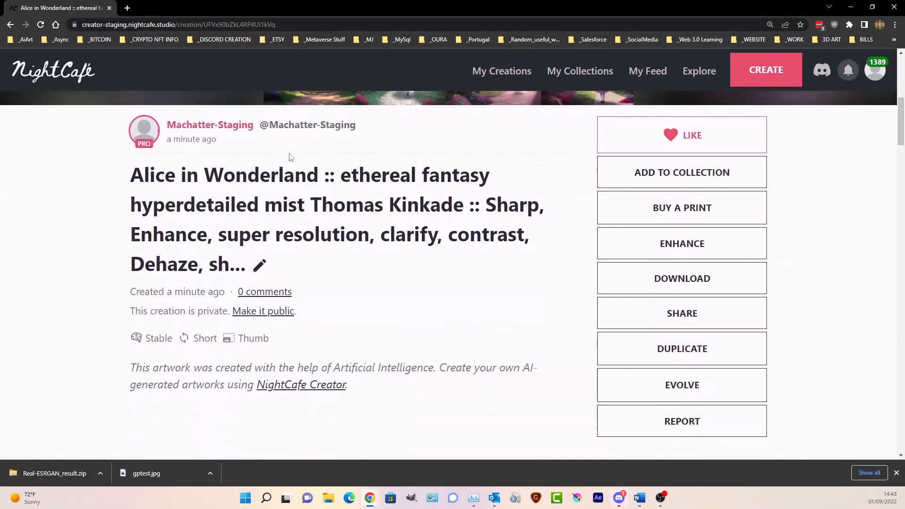
pyautogui.scroll(-10, 481, 264)
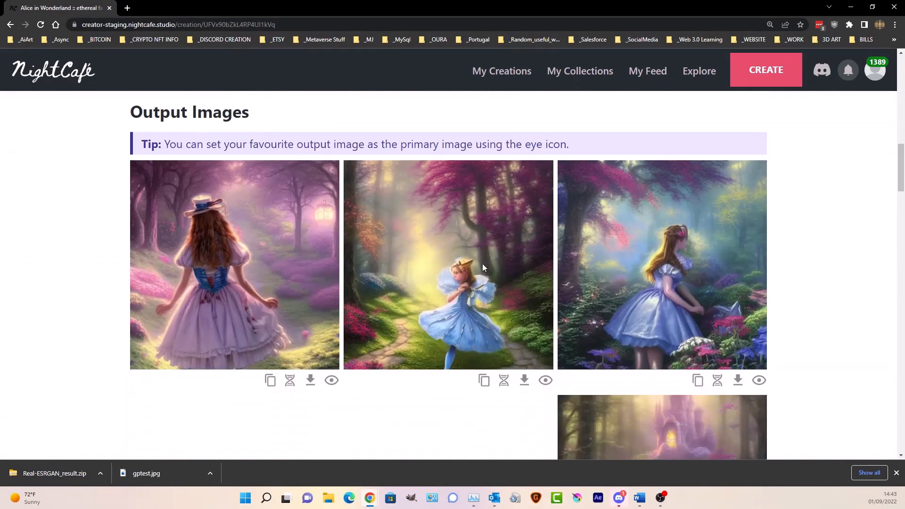
pyautogui.click(332, 380)
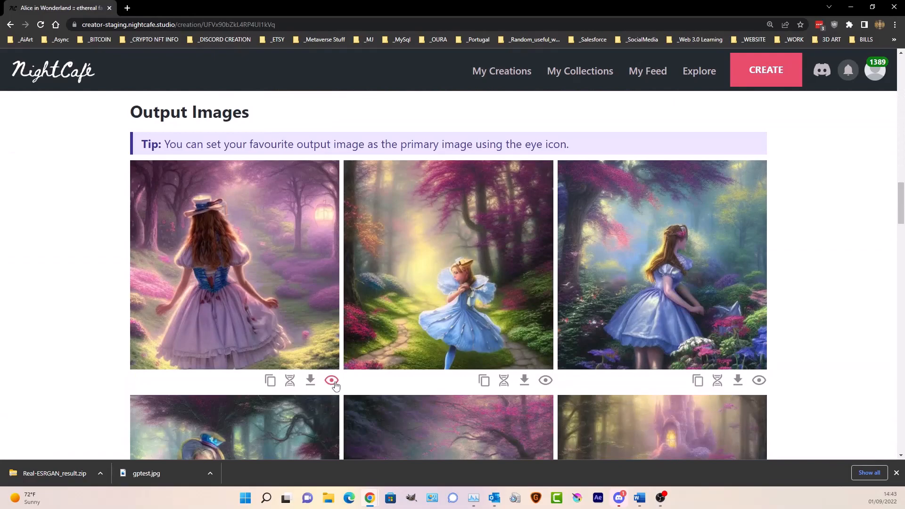
pyautogui.click(489, 74)
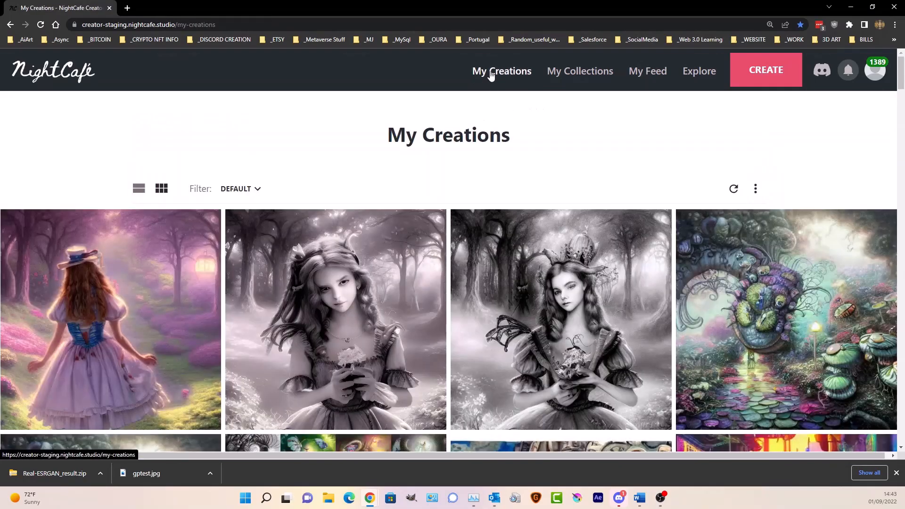
# Step: Open the new Alice creation and enhance it with the 2.00x (1024*1024px) upscale
pyautogui.moveTo(200, 295)
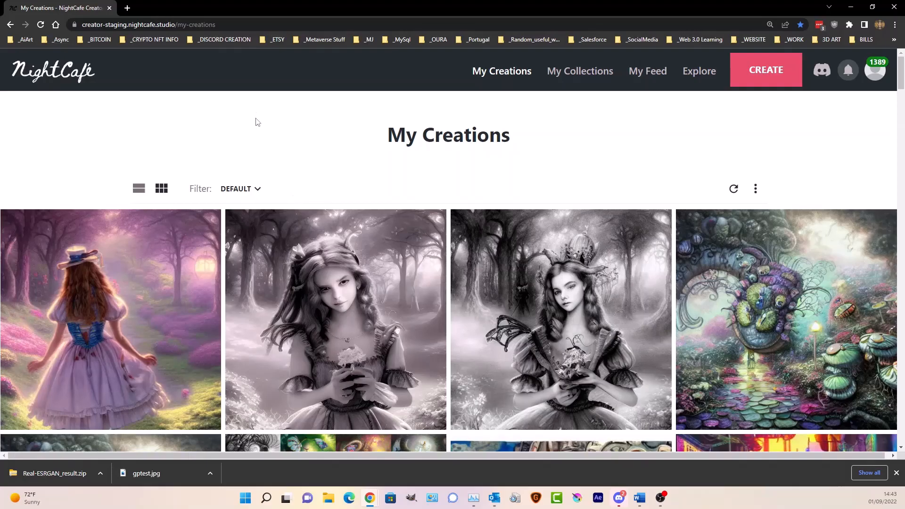
pyautogui.click(124, 231)
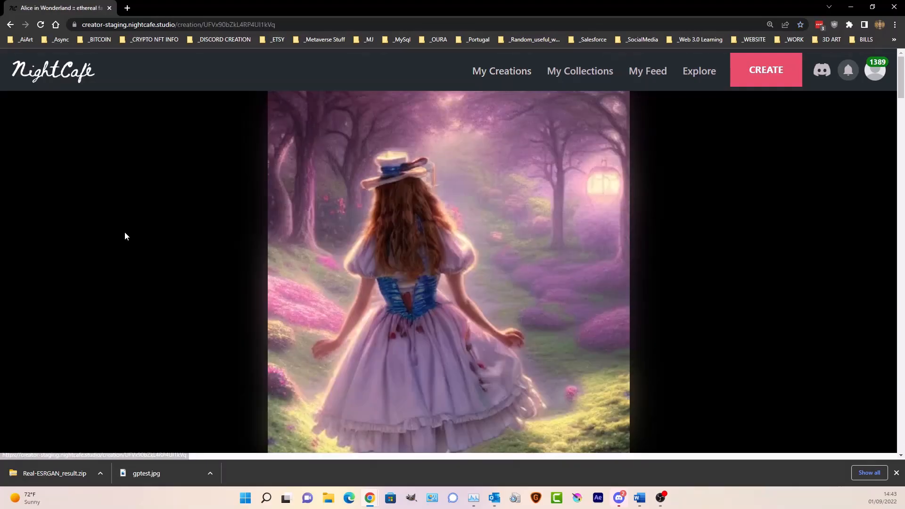
pyautogui.scroll(-10, 398, 238)
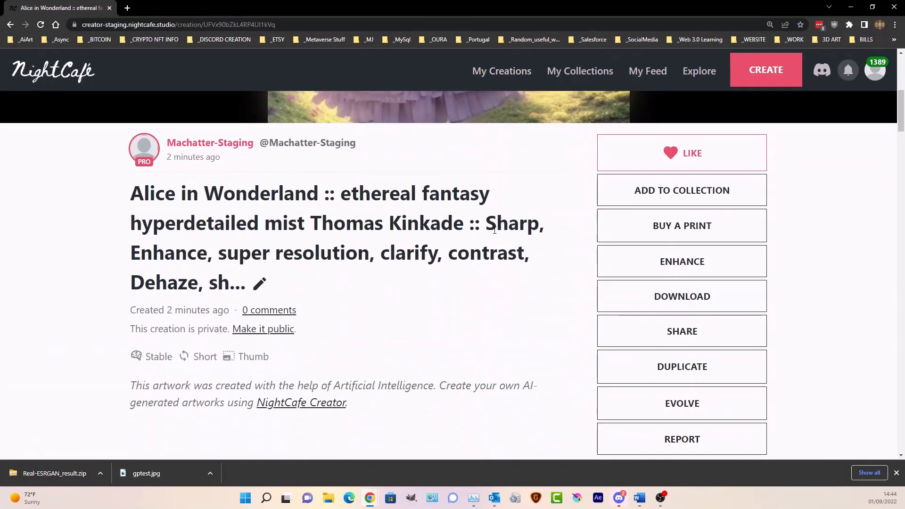
pyautogui.click(700, 266)
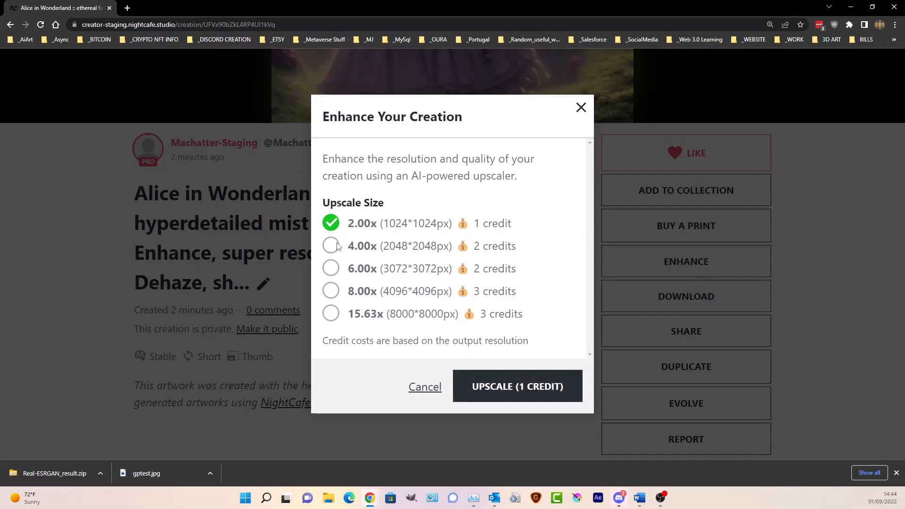
pyautogui.click(513, 391)
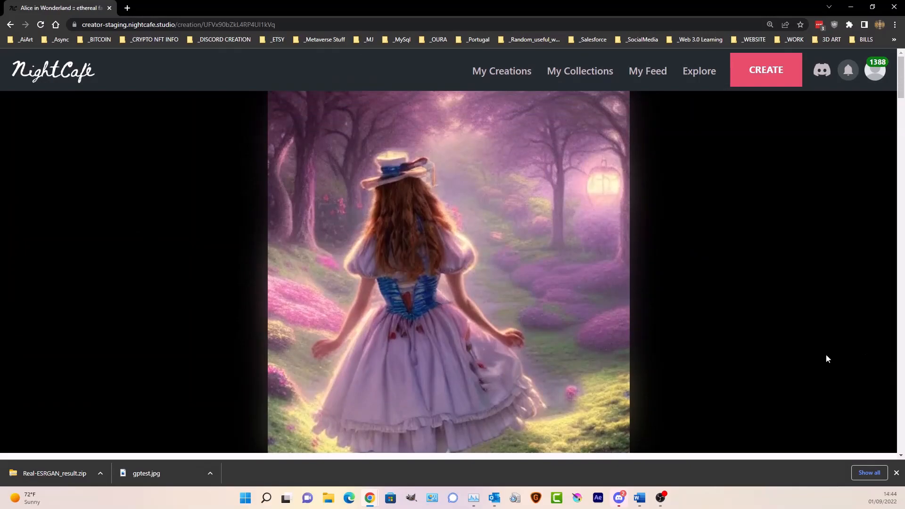
# Step: Inspect the 2x upscaled image of the girl in the hat and the details on its creation page
pyautogui.scroll(-9, 539, 256)
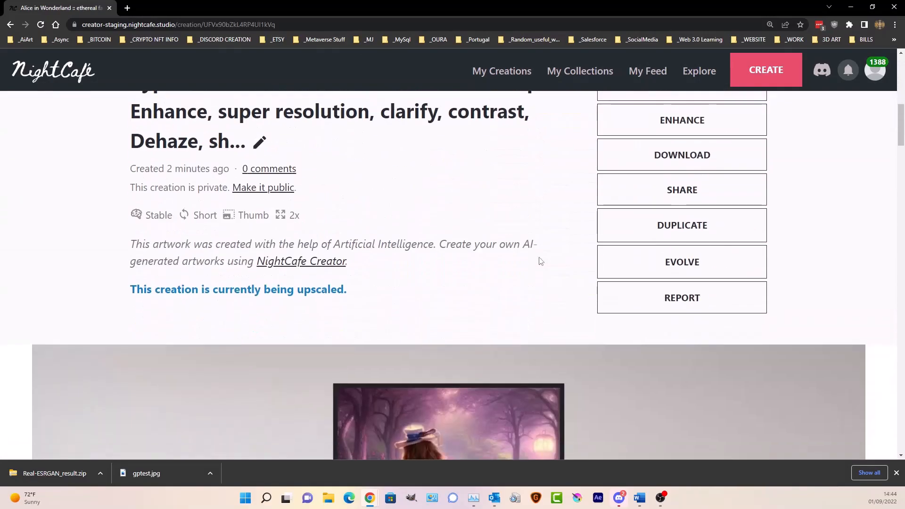
pyautogui.scroll(9, 536, 260)
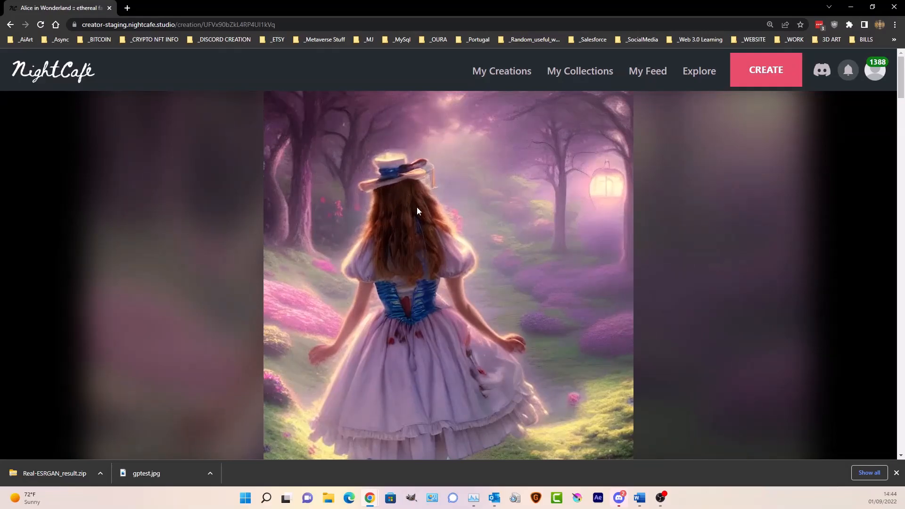
pyautogui.scroll(-8, 568, 194)
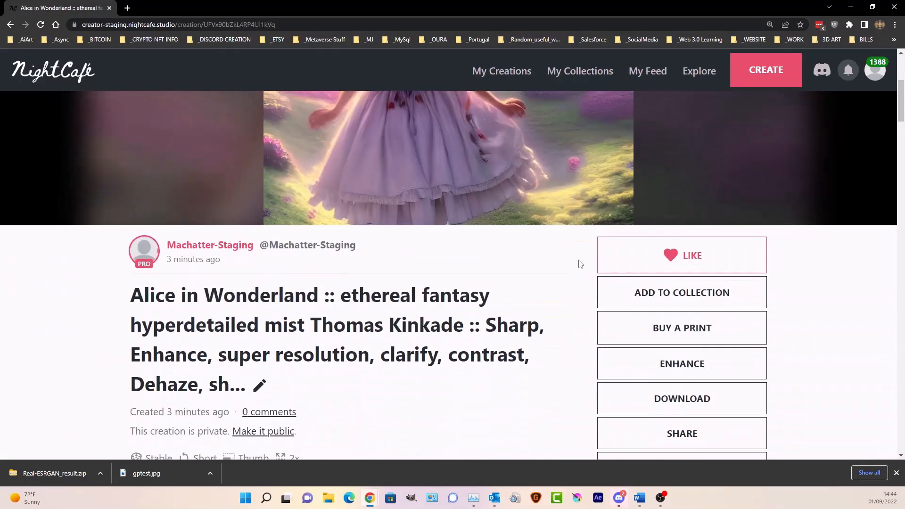
pyautogui.scroll(7, 561, 291)
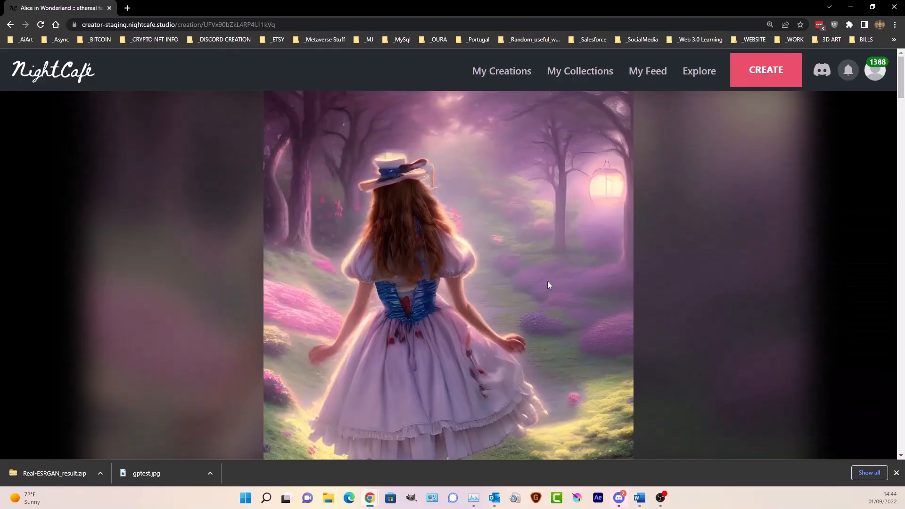
pyautogui.scroll(-8, 621, 271)
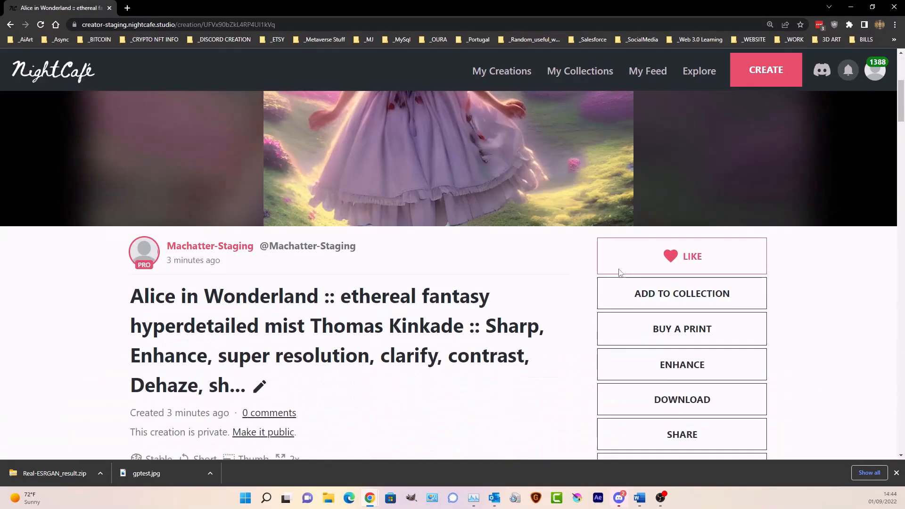
# Step: Review the upscale sizes available for enhancing the creation again, and leave the dialog without upscaling
pyautogui.click(686, 222)
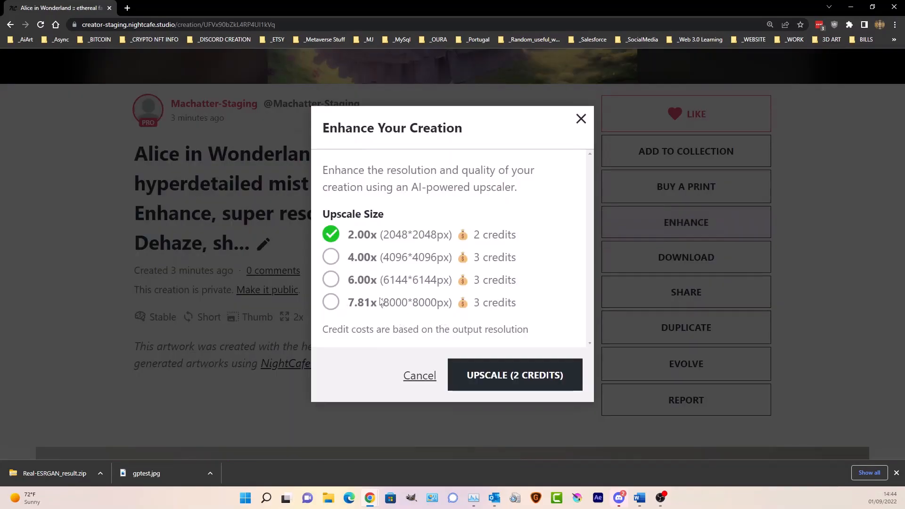
pyautogui.click(580, 118)
pyautogui.scroll(5, 502, 233)
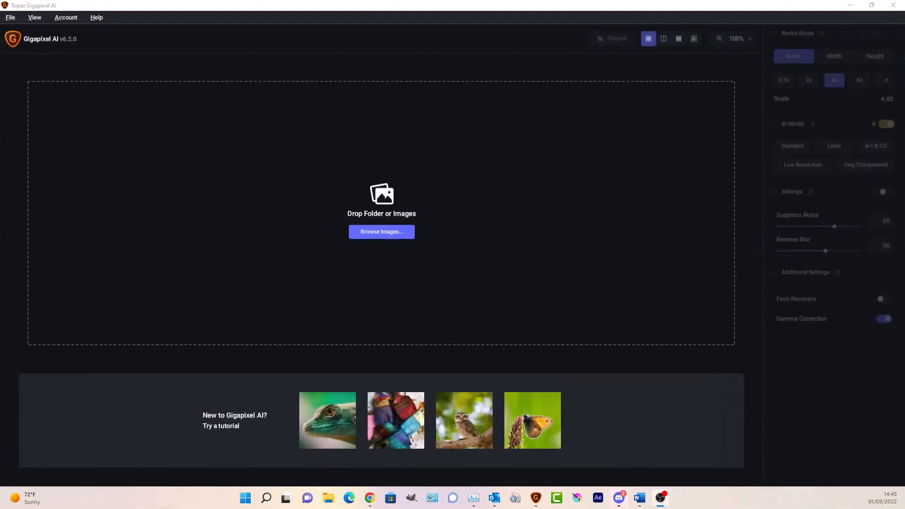
# Step: In Topaz Gigapixel AI, check testimage.jpg in the photo viewer and load the file for upscaling
pyautogui.press('super+e')
pyautogui.moveTo(402, 86); pyautogui.dragTo(904, 151)
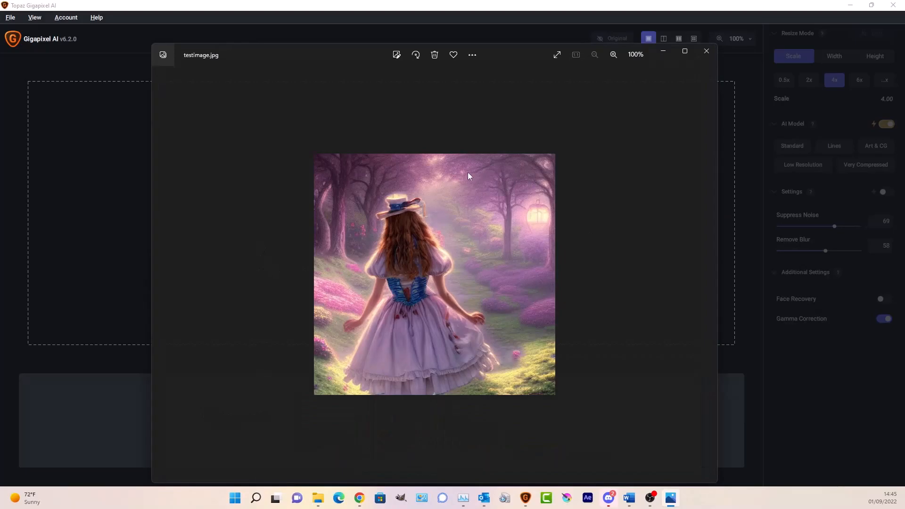
pyautogui.moveTo(522, 49); pyautogui.dragTo(904, 52)
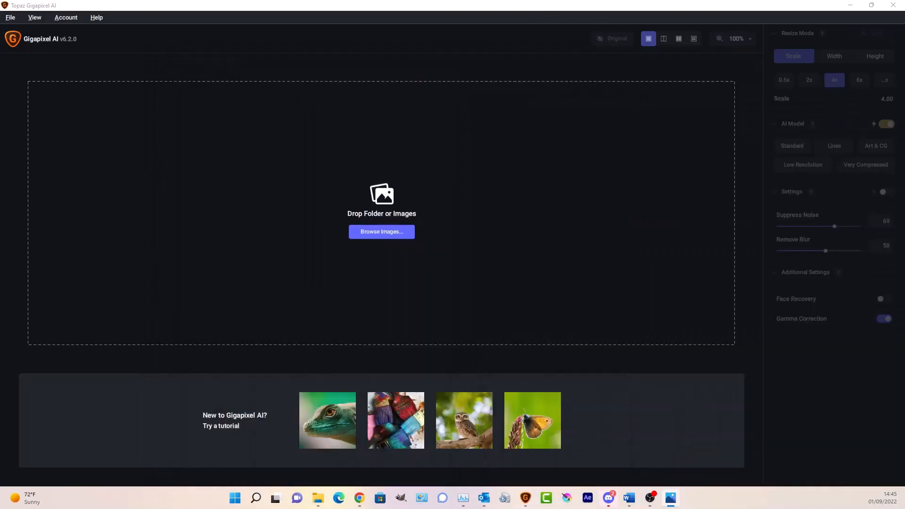
pyautogui.moveTo(904, 259); pyautogui.dragTo(451, 246)
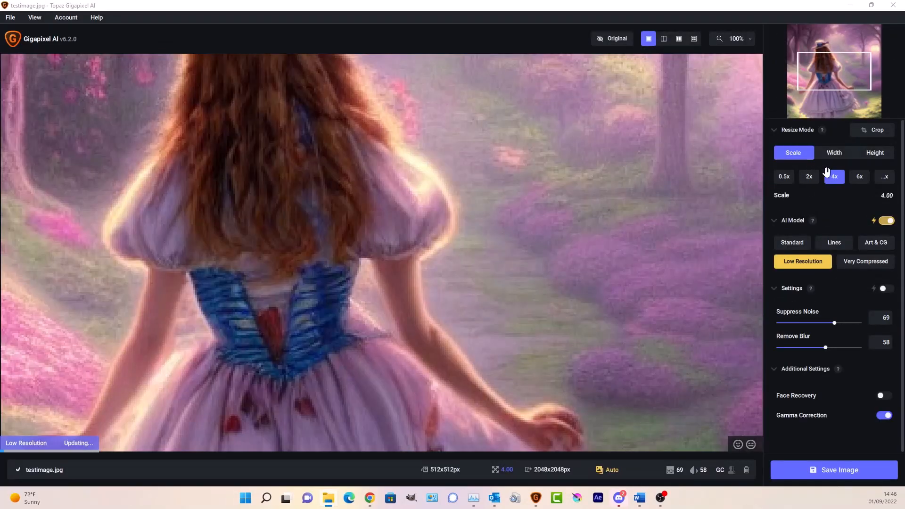
# Step: Preview the test image at 0.5x scale and set its output scale to 2x
pyautogui.click(784, 177)
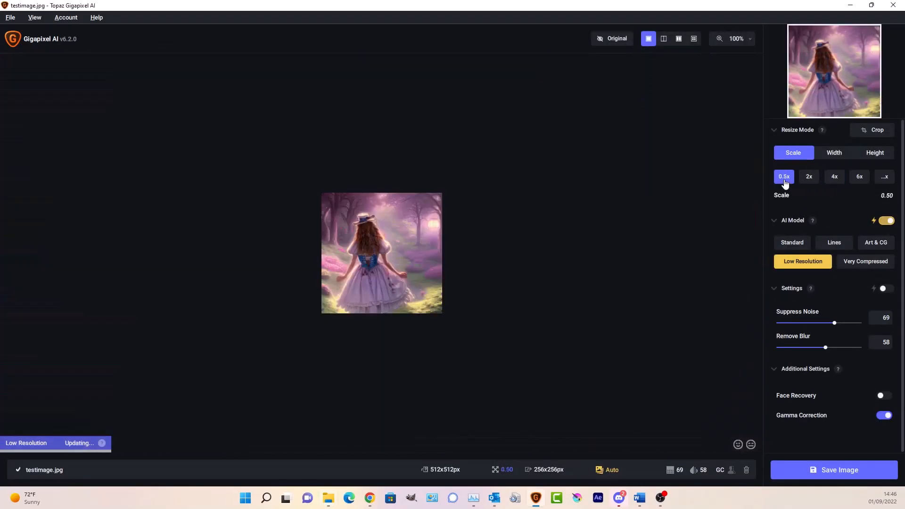
pyautogui.click(809, 178)
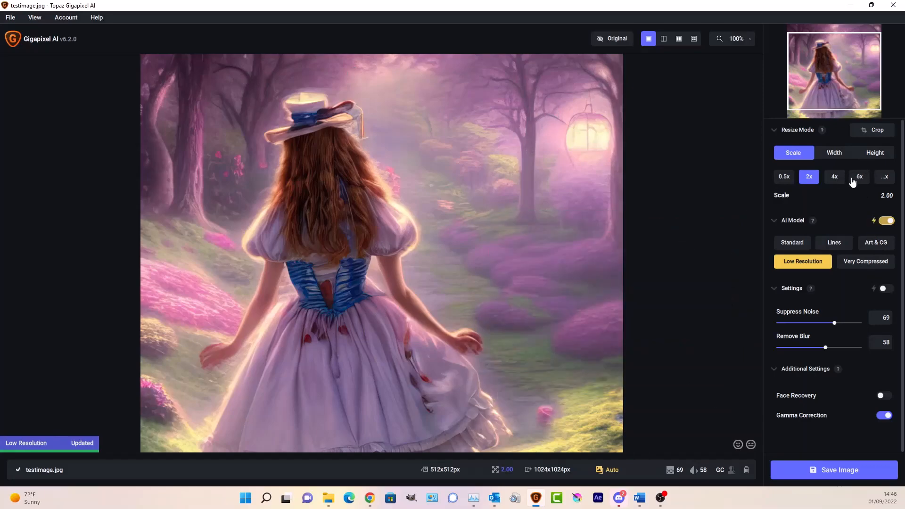
# Step: Look through the custom scale, height and width resize modes, and turn automatic AI model selection off and back on
pyautogui.click(885, 177)
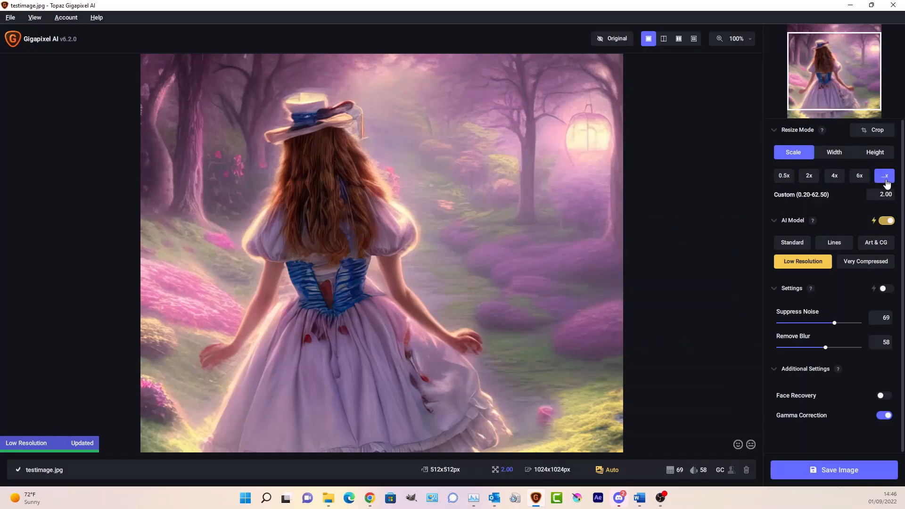
pyautogui.click(880, 194)
pyautogui.click(841, 158)
pyautogui.click(876, 160)
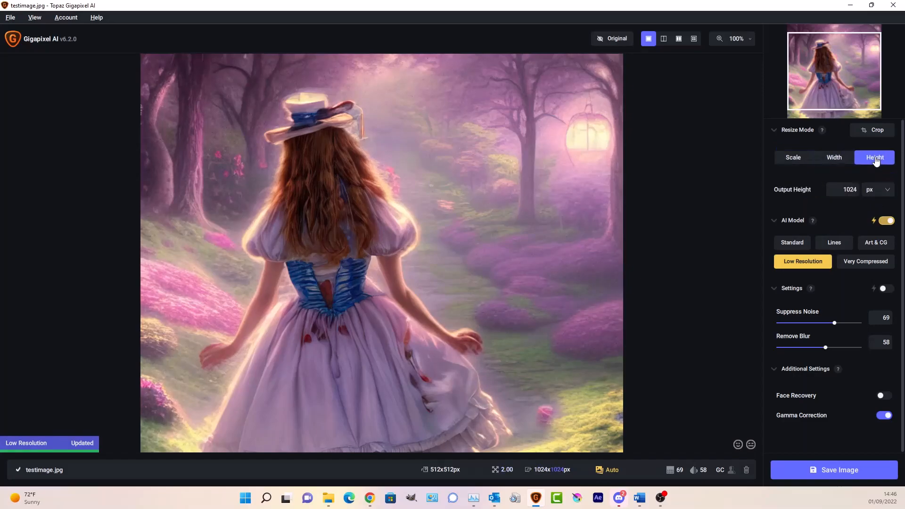
pyautogui.click(836, 157)
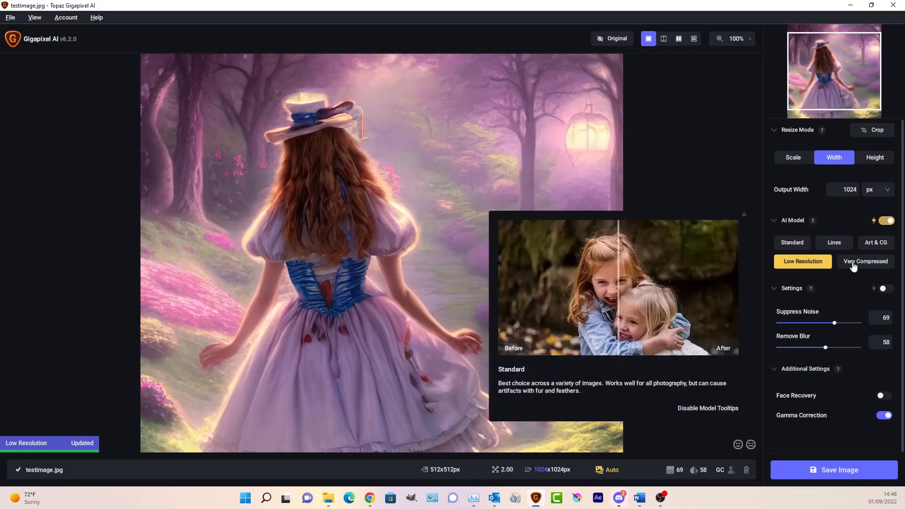
pyautogui.click(885, 221)
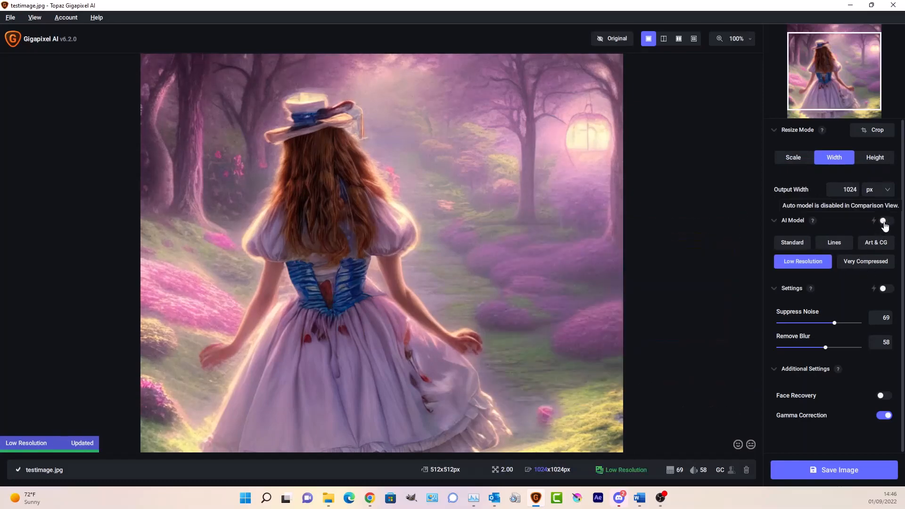
pyautogui.click(886, 222)
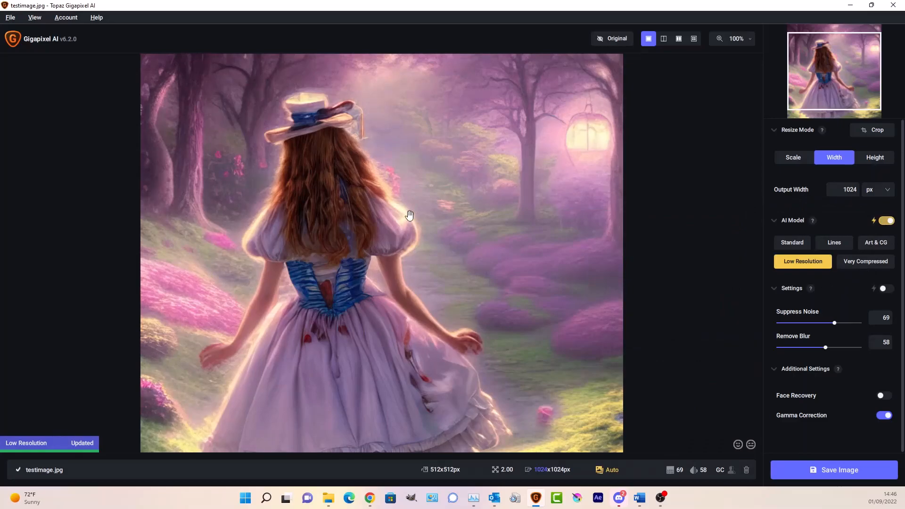
# Step: Switch back to the browser, open the Real-ESRGAN Inference Demo notebook in a new tab, and read its introduction
pyautogui.click(849, 5)
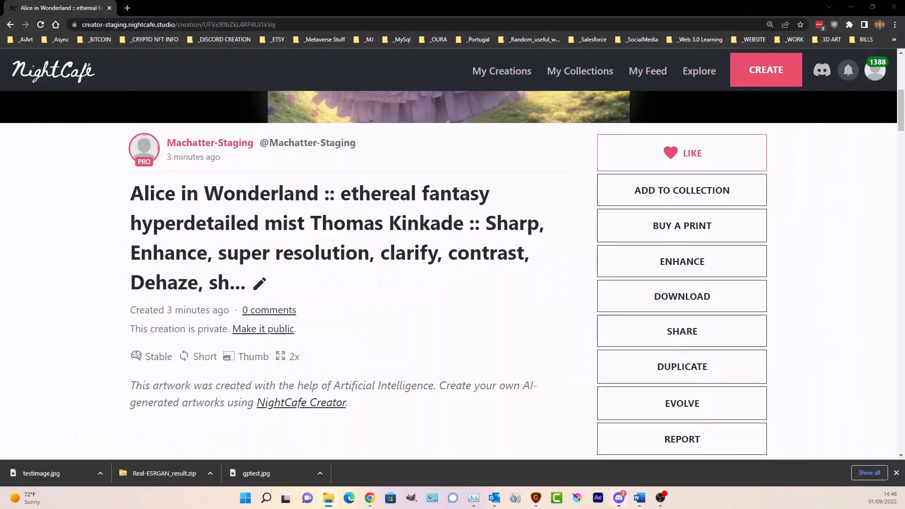
pyautogui.click(127, 8)
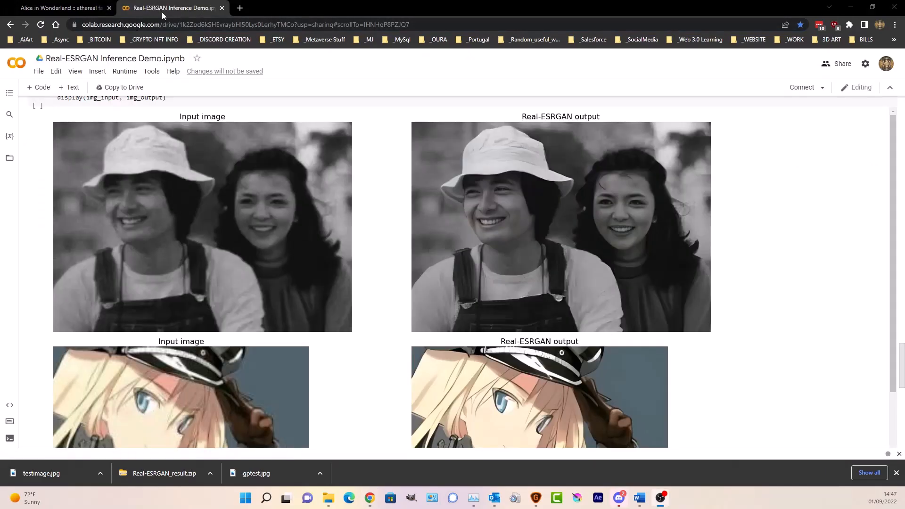
pyautogui.scroll(20, 359, 246)
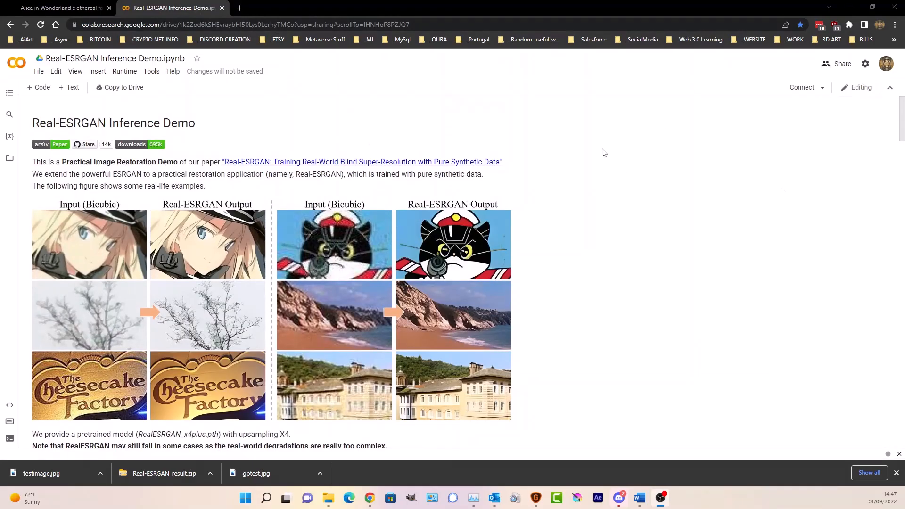
pyautogui.scroll(-10, 507, 257)
pyautogui.scroll(10, 521, 250)
pyautogui.scroll(-9, 289, 208)
pyautogui.scroll(1, 272, 238)
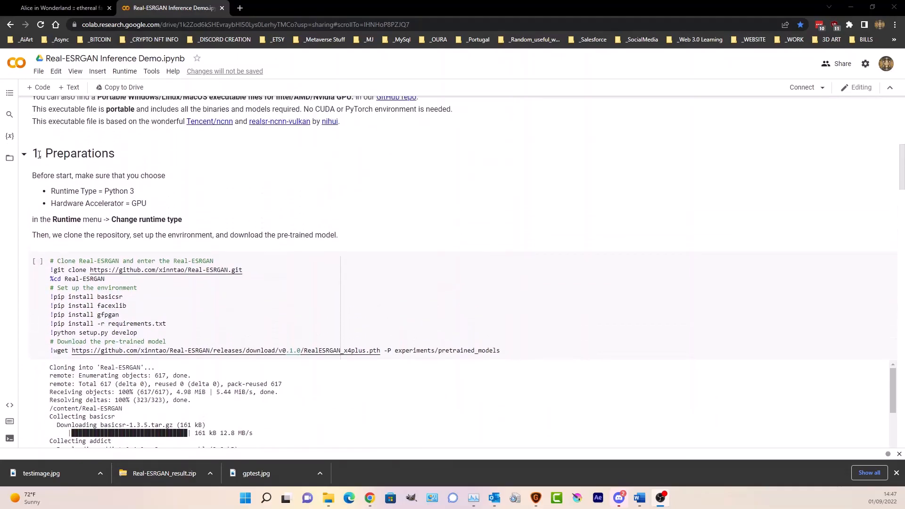
# Step: Run the Preparations cell that clones Real-ESRGAN and sets up its environment, accepting the warning to run it anyway
pyautogui.click(38, 263)
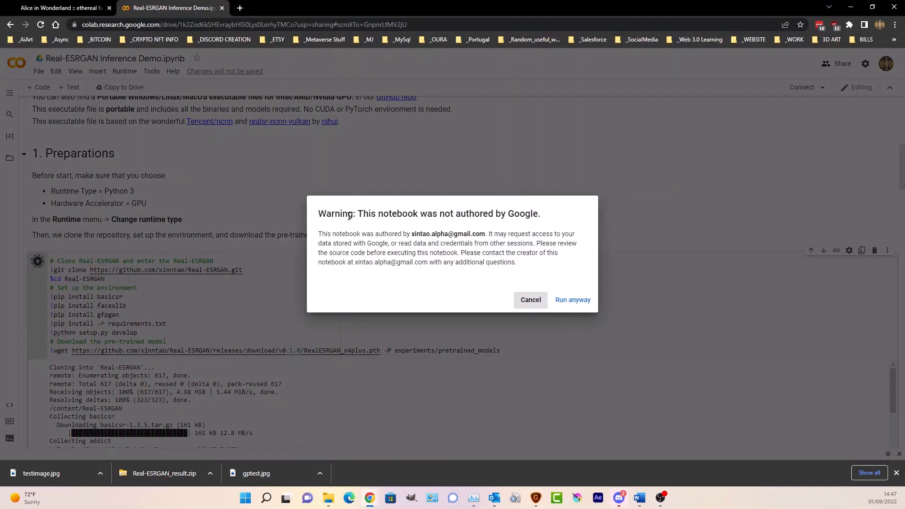
pyautogui.click(573, 300)
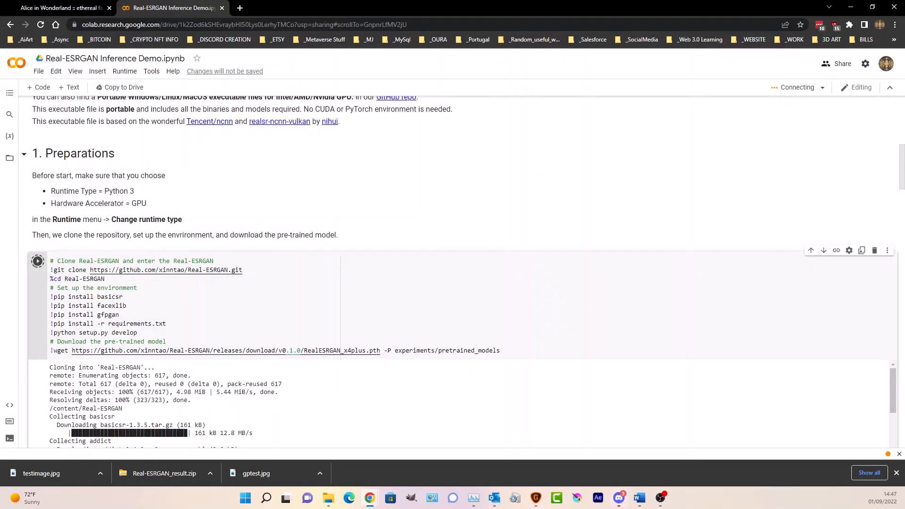
pyautogui.scroll(-2, 154, 220)
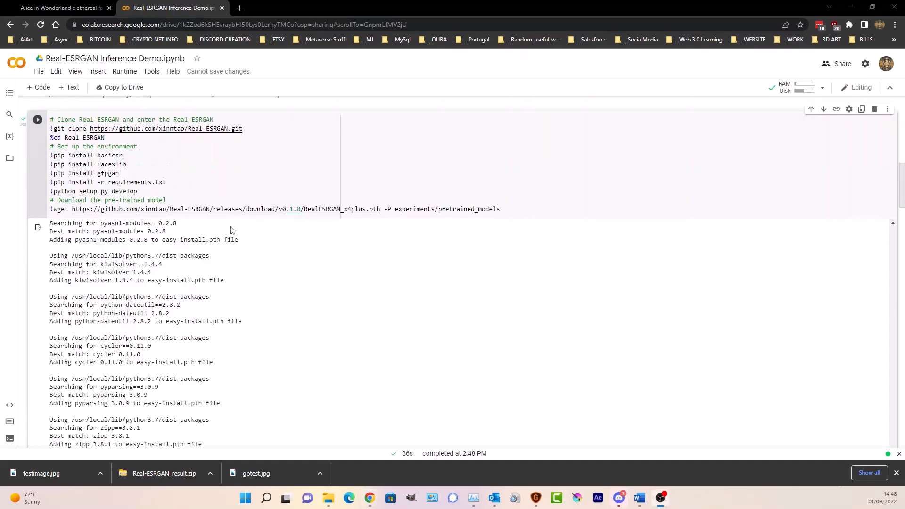
# Step: Run the Upload Images cell and upload testimage.jpg from the ESRGAN folder in Pictures
pyautogui.scroll(-10, 223, 230)
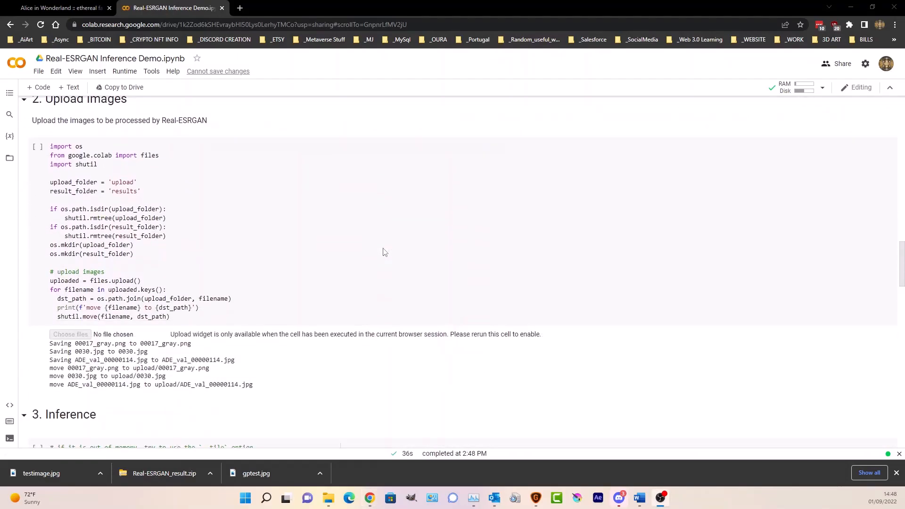
pyautogui.scroll(2, 383, 253)
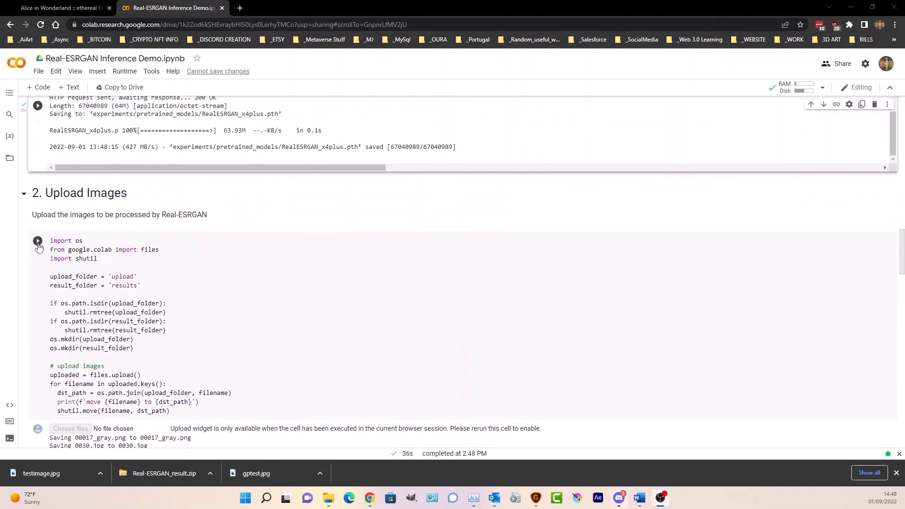
pyautogui.click(38, 243)
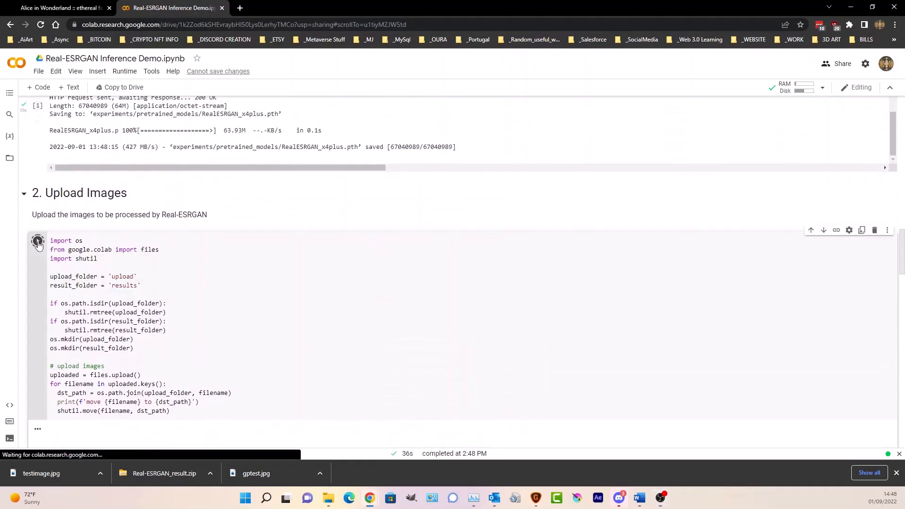
pyautogui.scroll(-2, 390, 269)
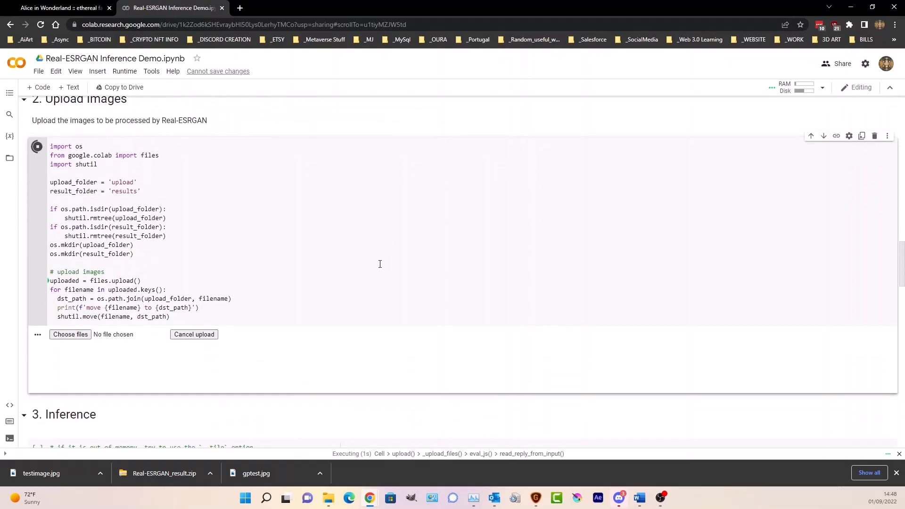
pyautogui.click(69, 337)
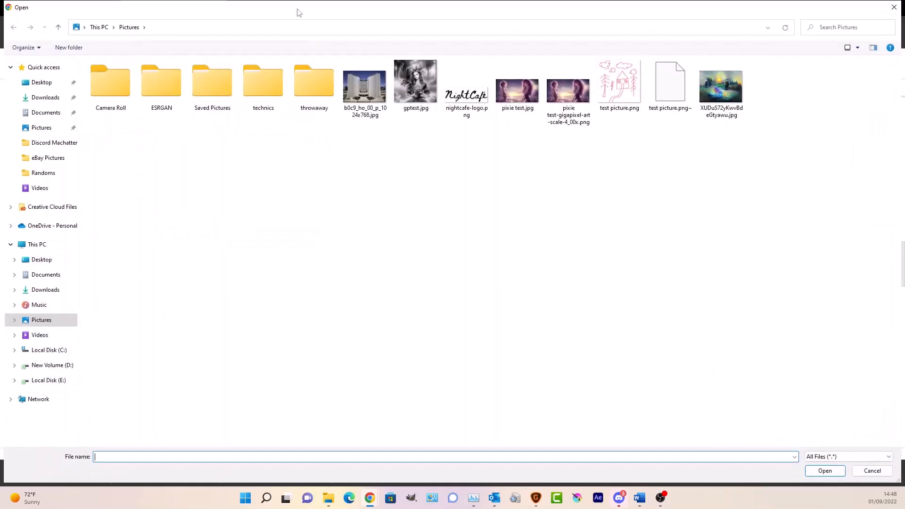
pyautogui.doubleClick(163, 78)
pyautogui.doubleClick(210, 79)
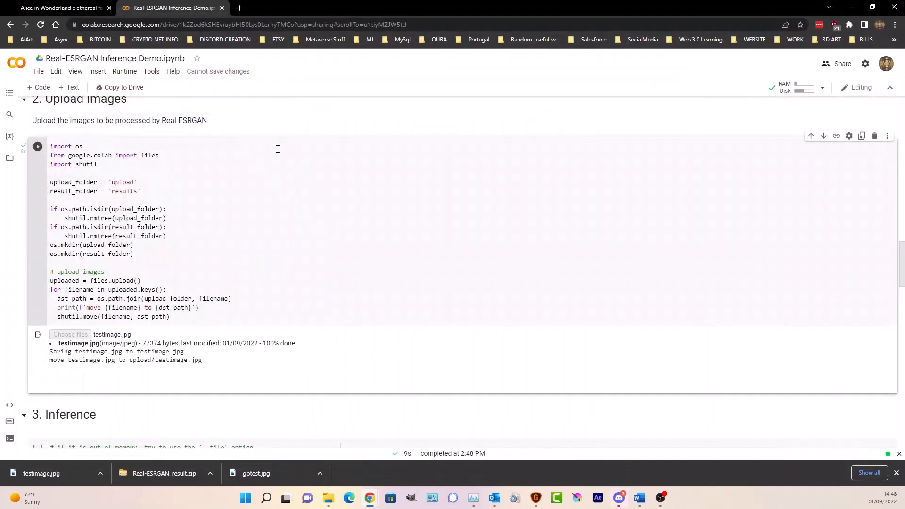
# Step: Run the Inference cell on the uploaded image with an outscale of 3.5 and face enhancement, and go to the Visualization section
pyautogui.scroll(-6, 278, 149)
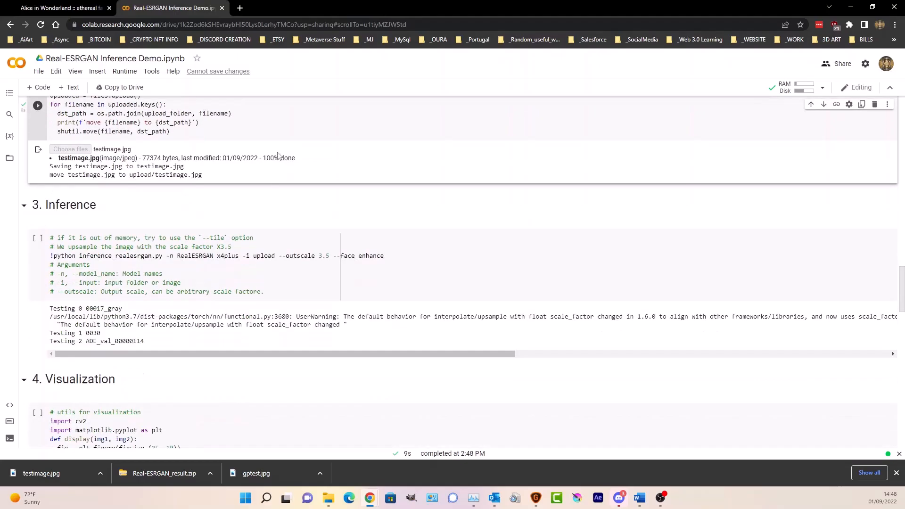
pyautogui.scroll(4, 118, 147)
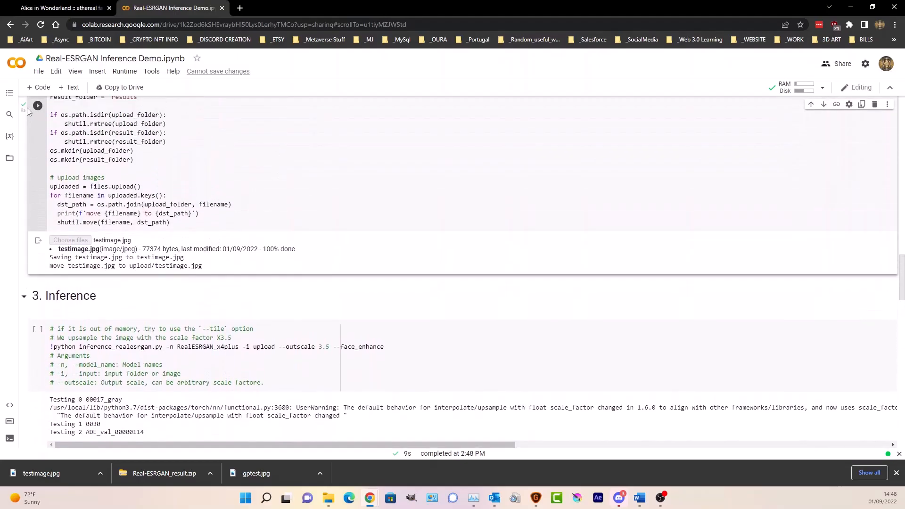
pyautogui.click(38, 332)
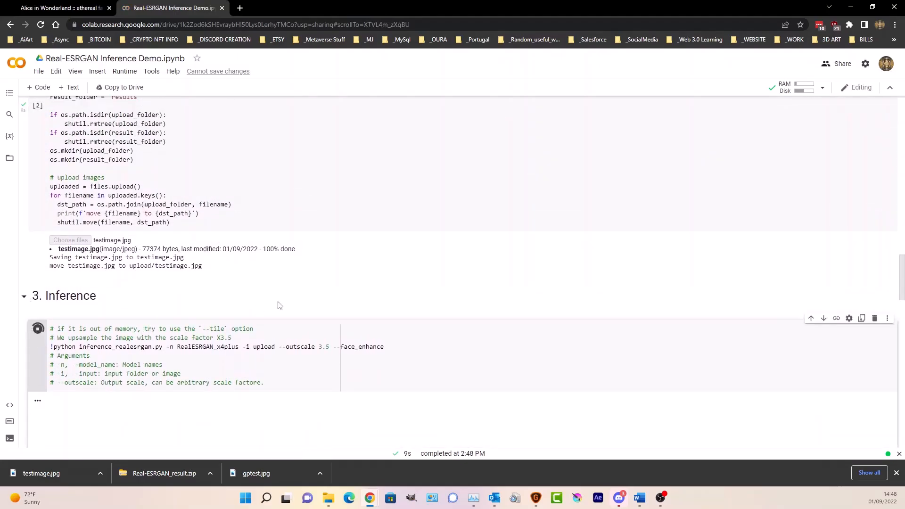
pyautogui.scroll(-5, 429, 269)
pyautogui.scroll(1, 429, 268)
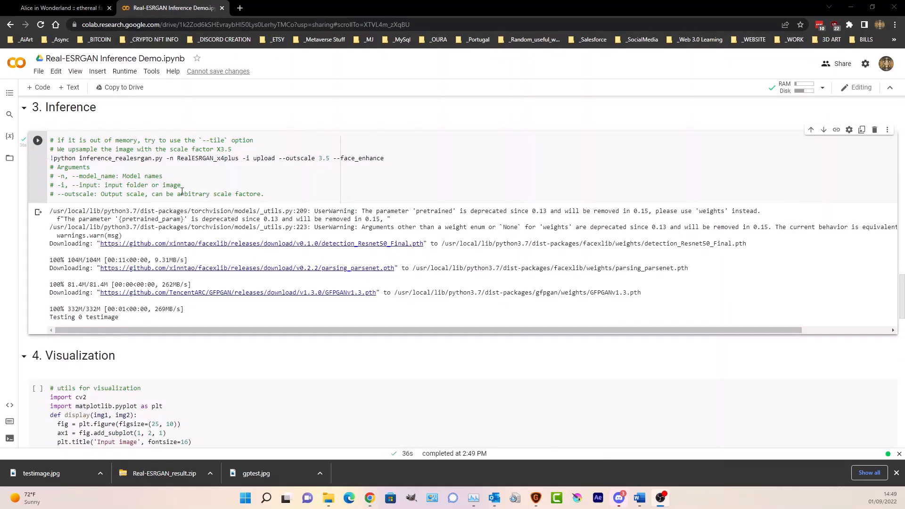
pyautogui.scroll(-5, 250, 213)
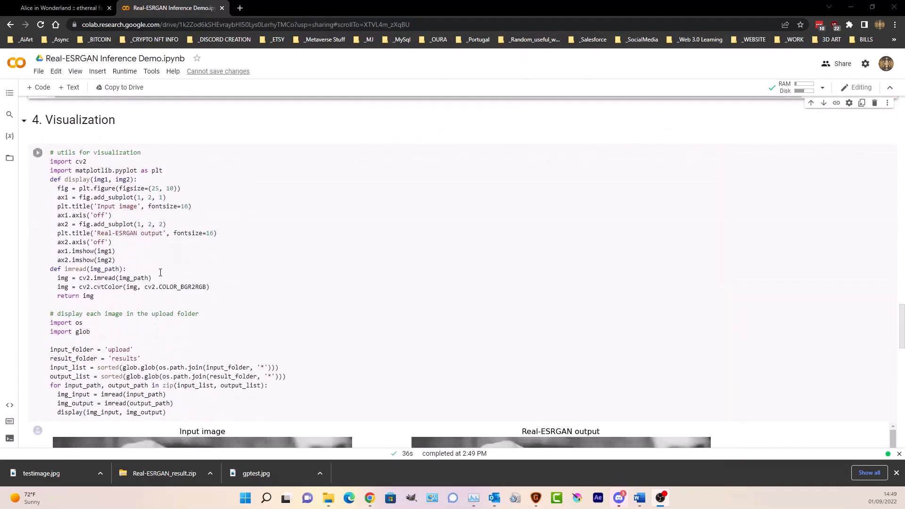
# Step: Run the Visualization cell and compare the input image with the Real-ESRGAN output side by side
pyautogui.scroll(-1, 296, 249)
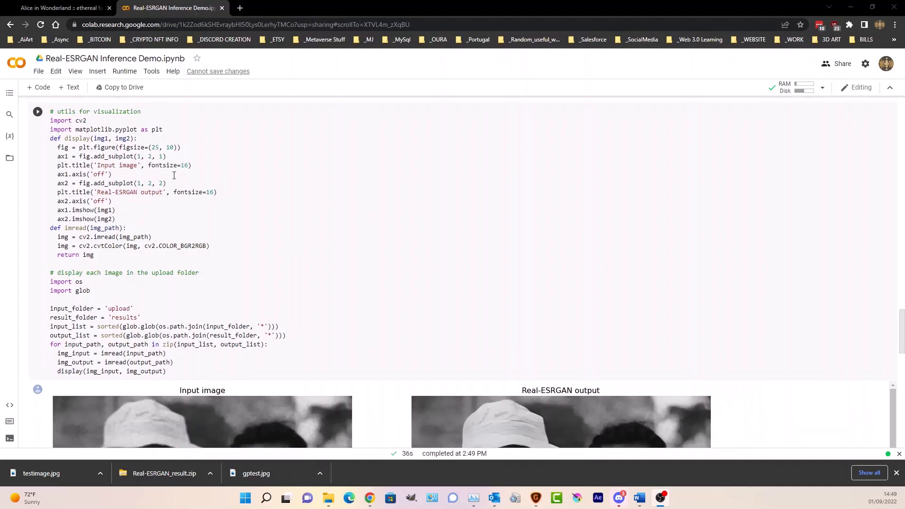
pyautogui.scroll(8, 152, 172)
pyautogui.scroll(-5, 245, 313)
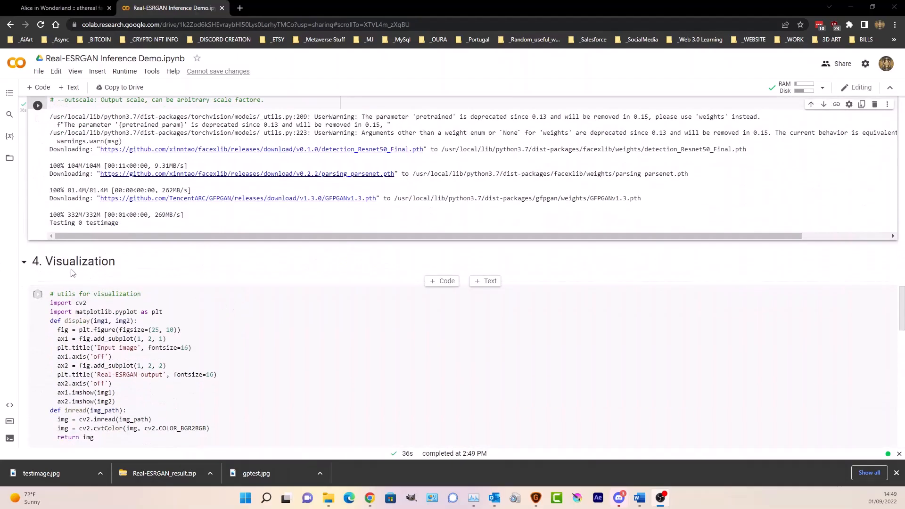
pyautogui.click(38, 294)
pyautogui.scroll(-10, 325, 270)
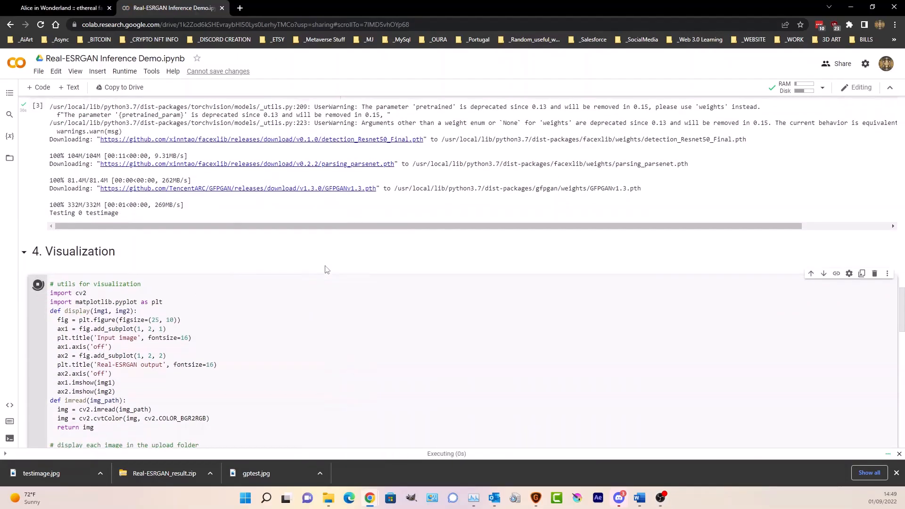
pyautogui.scroll(1, 327, 270)
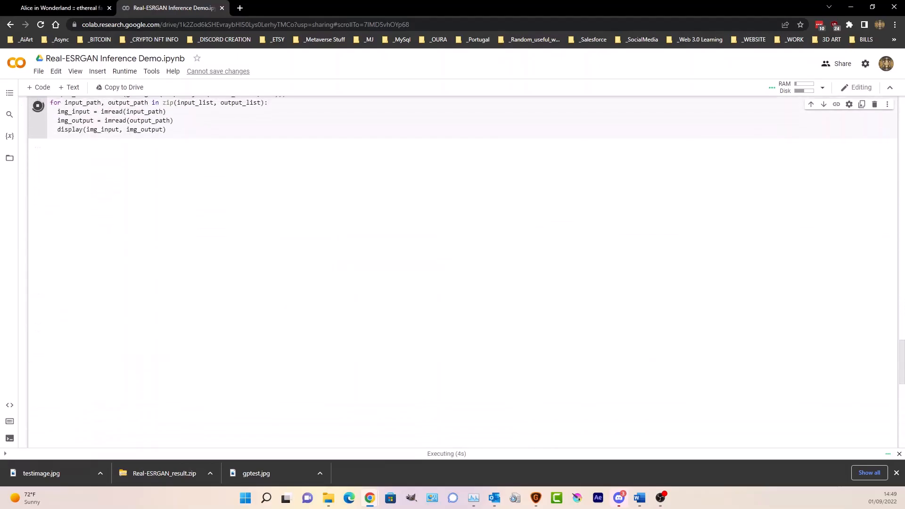
pyautogui.hotkey('alt', 'Tab')
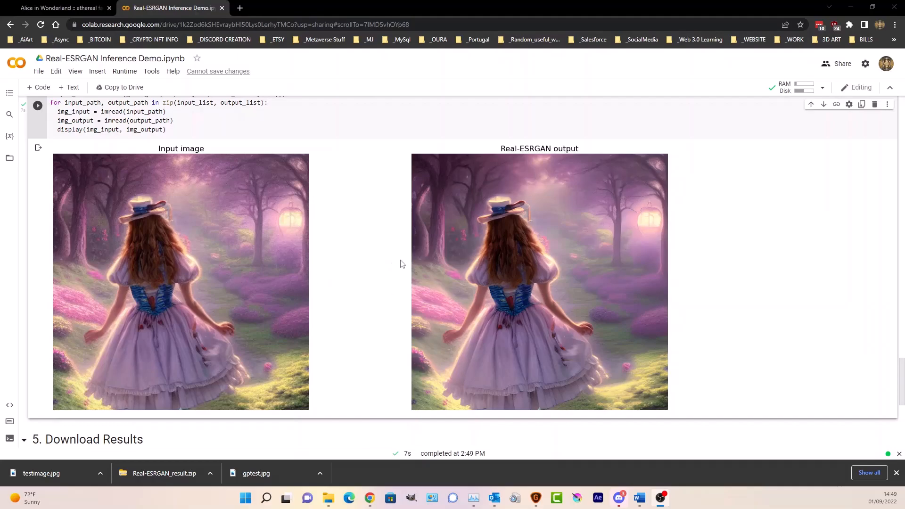
# Step: Run the Download Results cell and save the archive as Real-ESRGAN_result (1).zip in the ESRGAN folder in Pictures
pyautogui.scroll(-6, 402, 264)
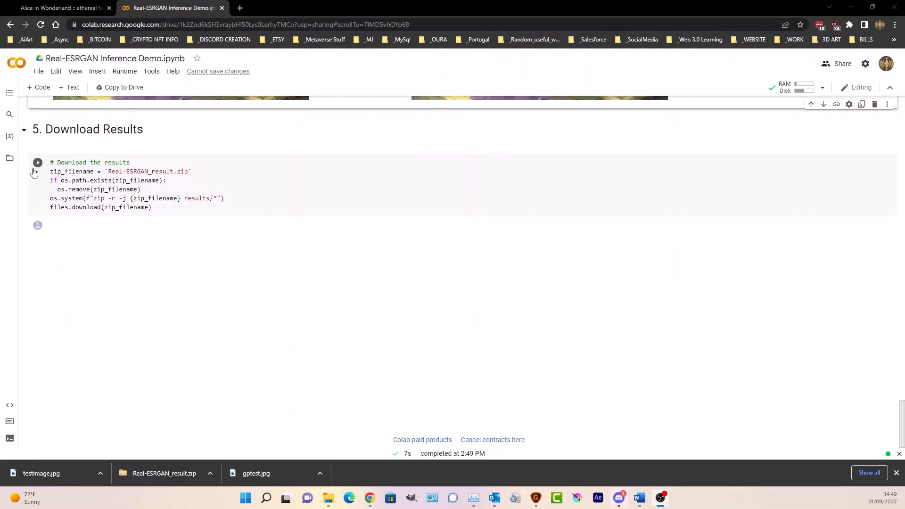
pyautogui.click(37, 162)
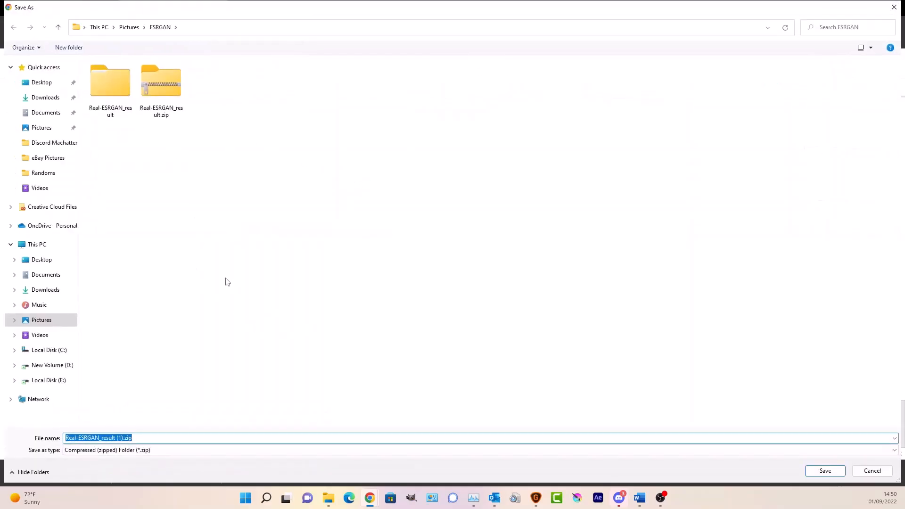
pyautogui.click(825, 471)
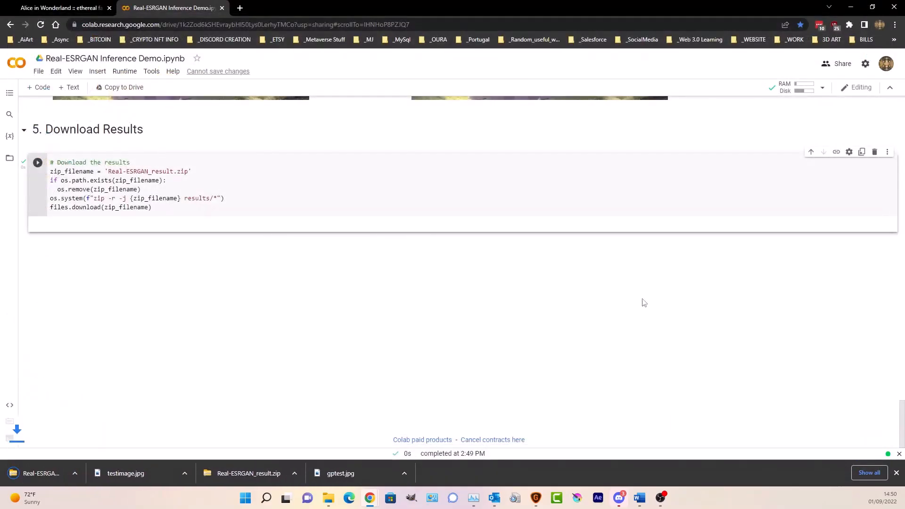
# Step: Switch to File Explorer and view the original testimage.jpg in the ESRGAN folder, then close the image
pyautogui.click(328, 498)
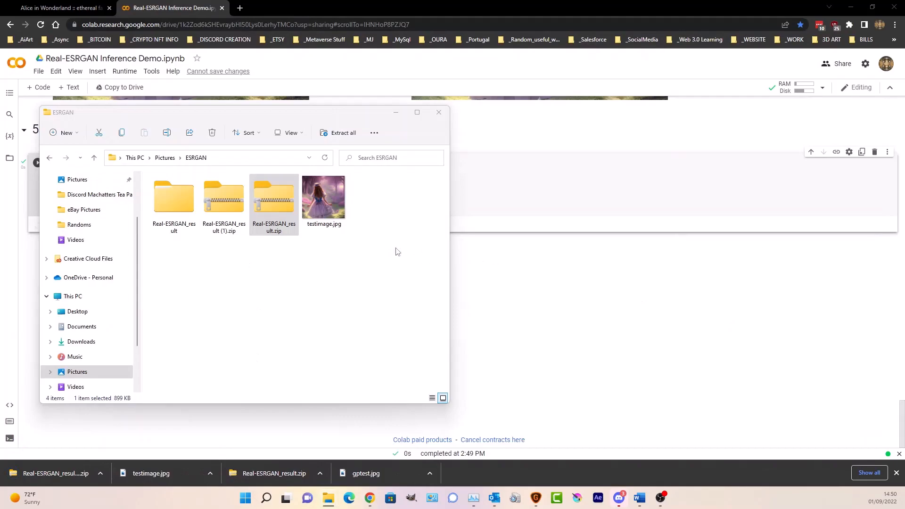
pyautogui.doubleClick(324, 202)
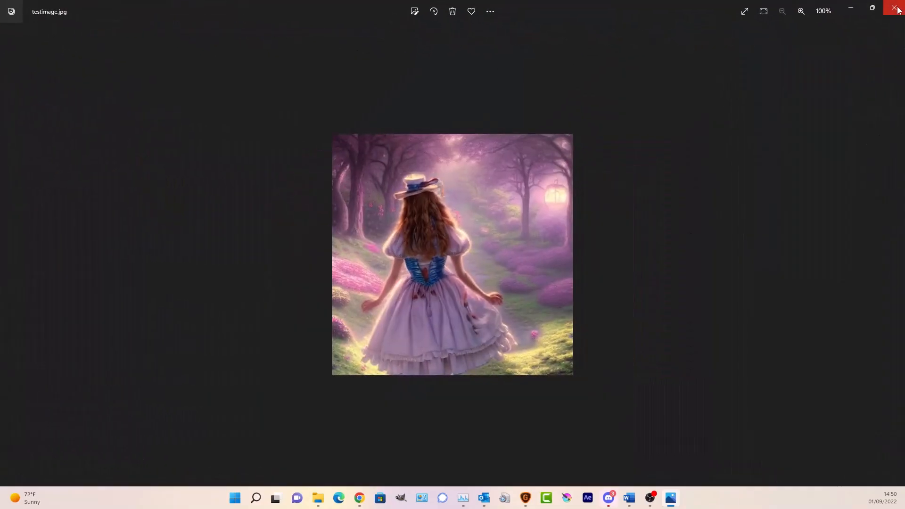
pyautogui.click(895, 8)
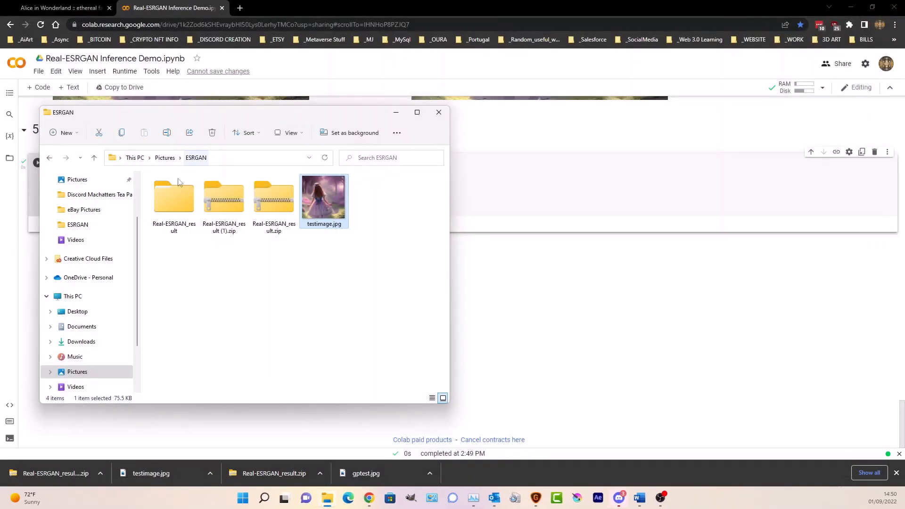
# Step: Check the Real-ESRGAN_result folder and archive, view gptest_out.jpg from Real-ESRGAN_result.zip, and close it
pyautogui.doubleClick(179, 201)
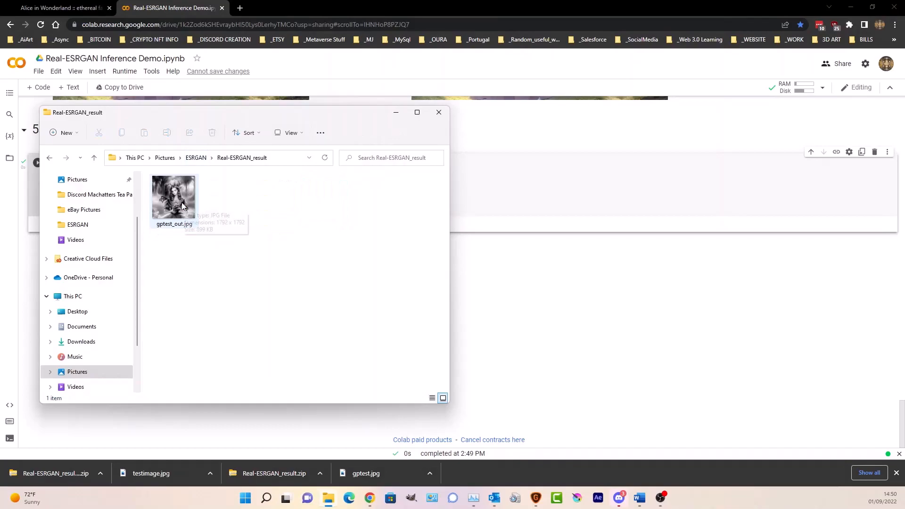
pyautogui.click(51, 158)
pyautogui.click(271, 202)
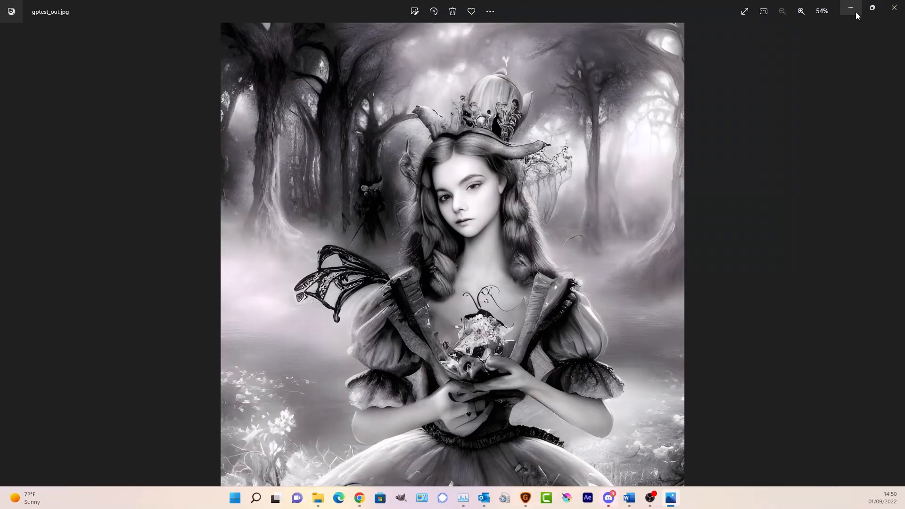
pyautogui.click(892, 13)
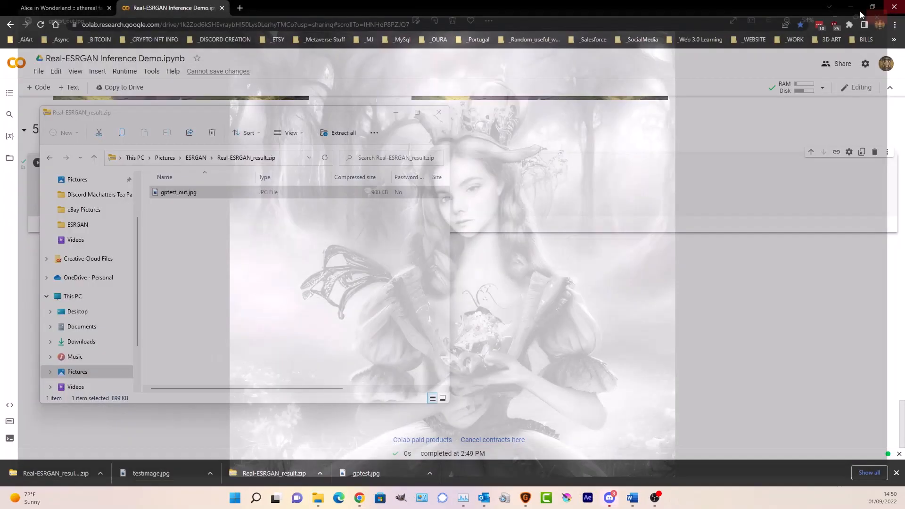
pyautogui.click(439, 115)
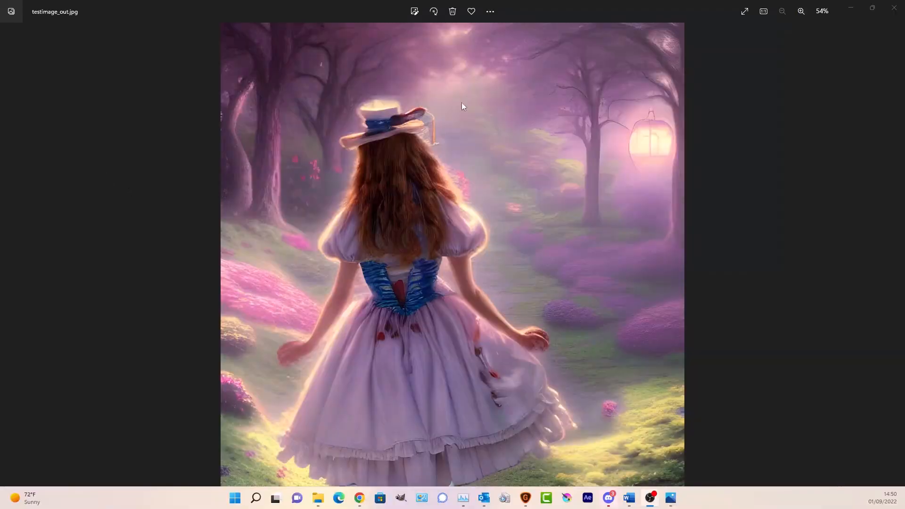
# Step: Shrink the image viewer to a window, inspect the upscaled testimage_out.jpg at 98% zoom, and close the image and its folder
pyautogui.doubleClick(503, 14)
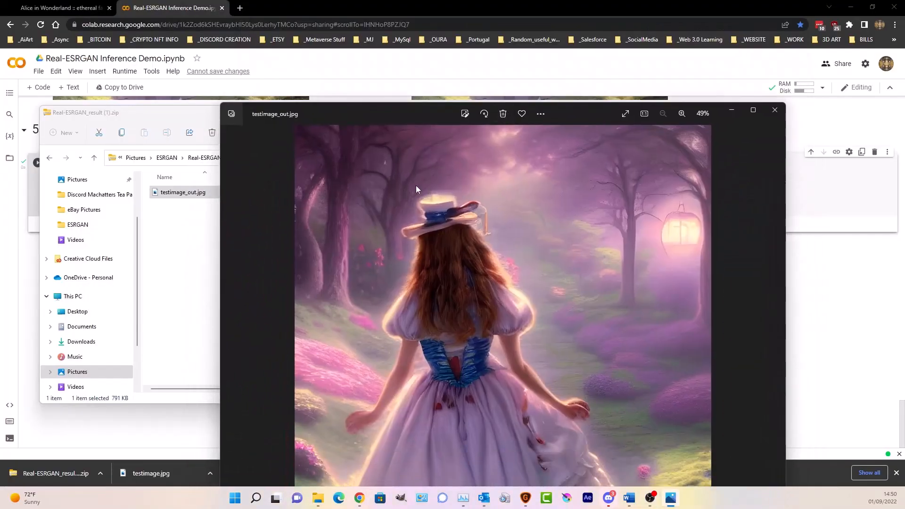
pyautogui.scroll(3, 526, 227)
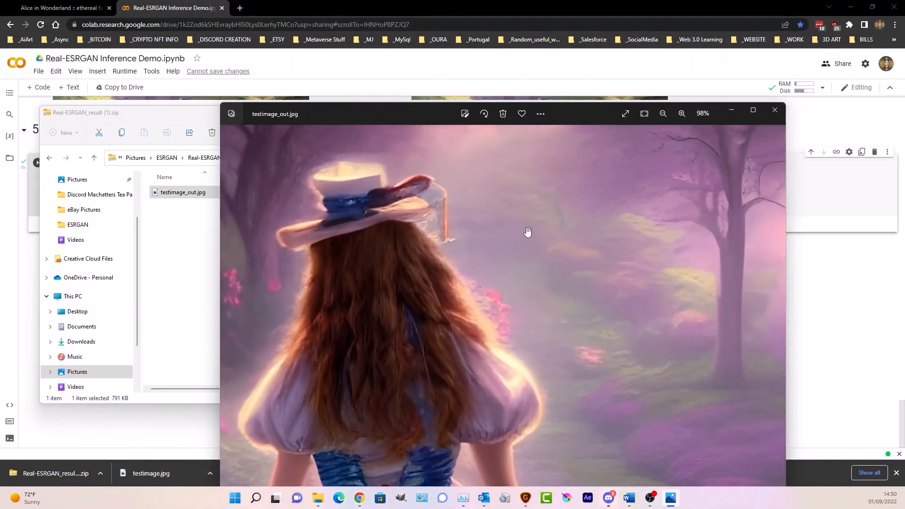
pyautogui.click(775, 110)
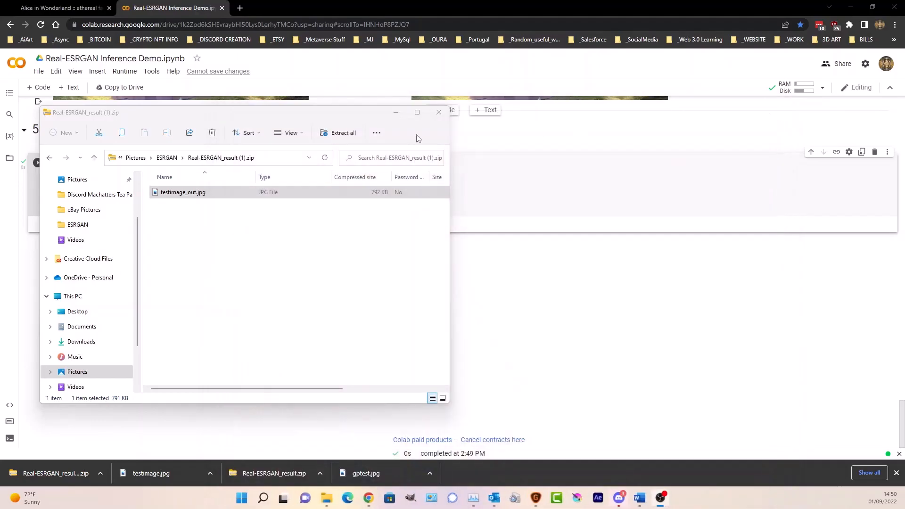
pyautogui.click(438, 113)
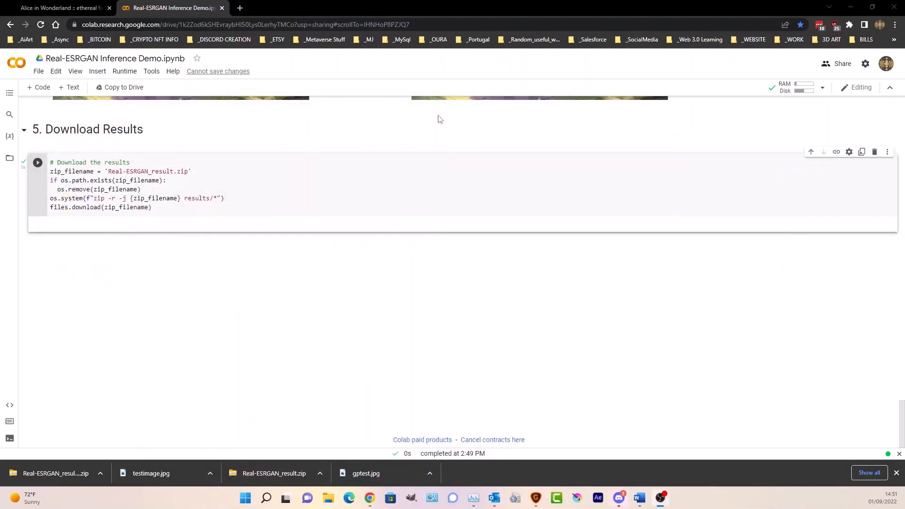
# Step: Open cleanup.pictures in a new browser tab and load testimage.jpg from the ESRGAN folder in Pictures
pyautogui.scroll(15, 457, 194)
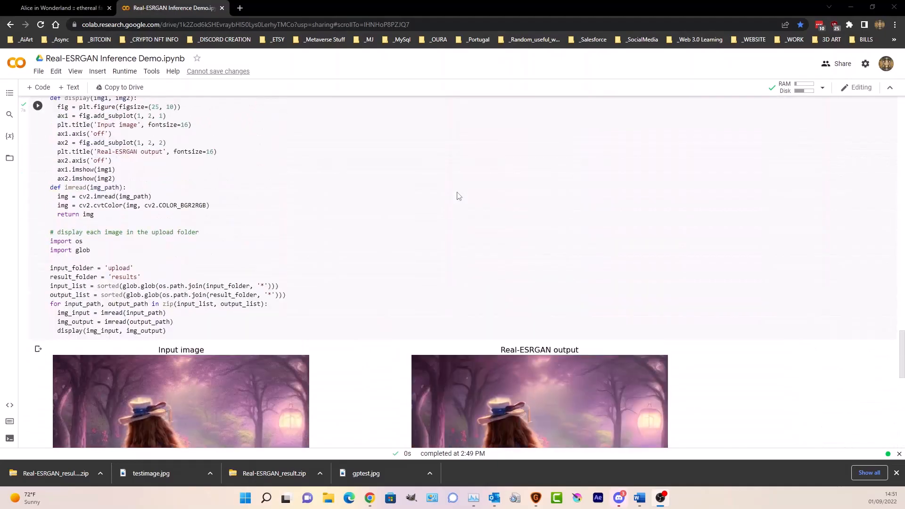
pyautogui.scroll(15, 460, 194)
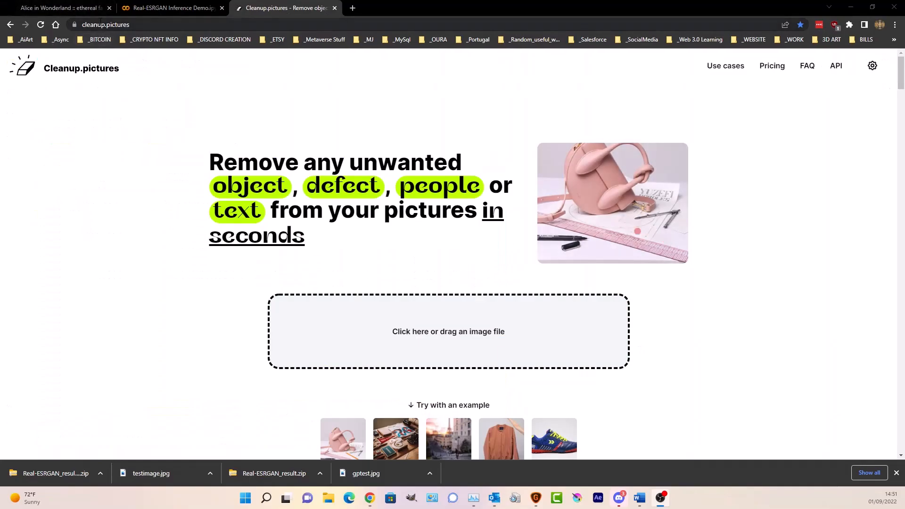
pyautogui.click(102, 28)
pyautogui.click(517, 296)
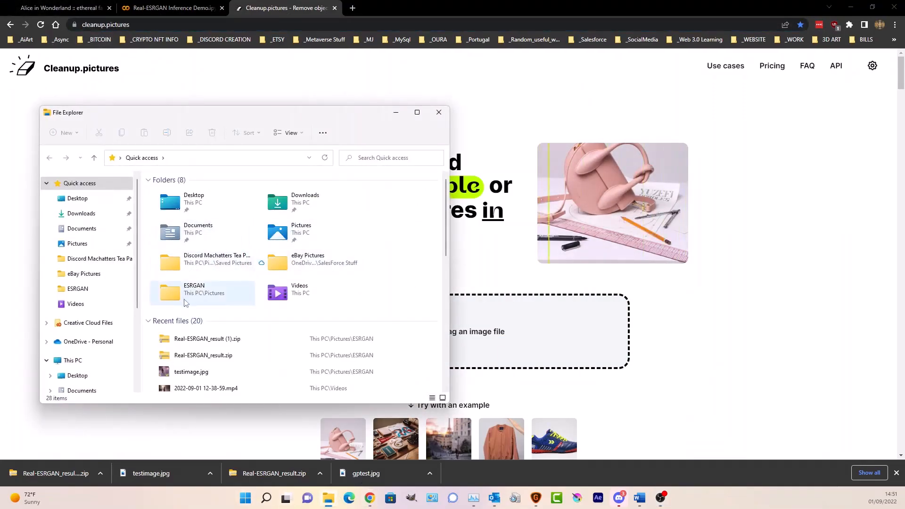
pyautogui.doubleClick(283, 232)
pyautogui.doubleClick(223, 194)
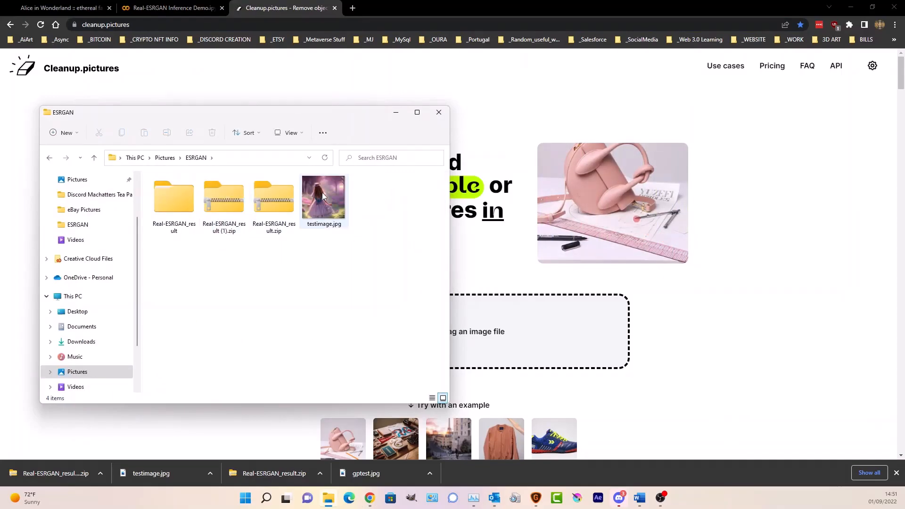
pyautogui.moveTo(322, 192); pyautogui.dragTo(460, 306)
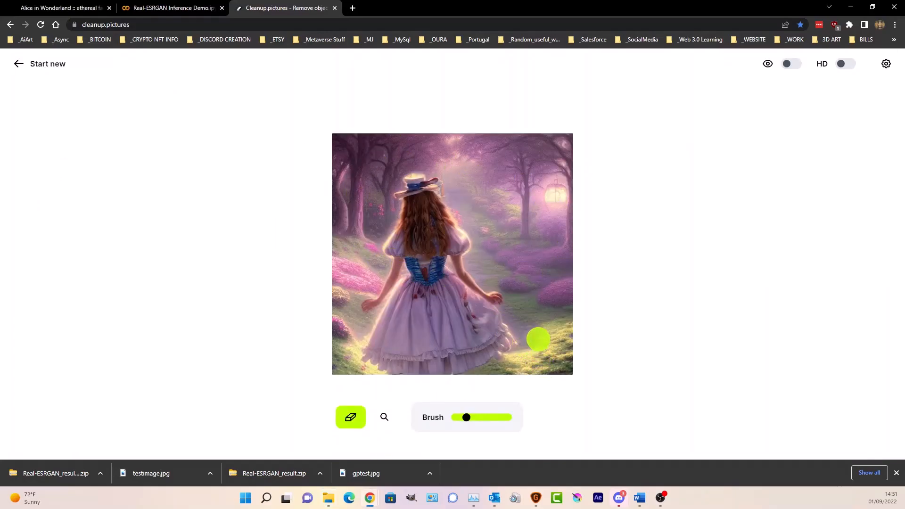
# Step: Try erasing the girl's left hand with the cleanup brush, and undo that erasure
pyautogui.scroll(2, 538, 339)
pyautogui.scroll(2, 538, 339)
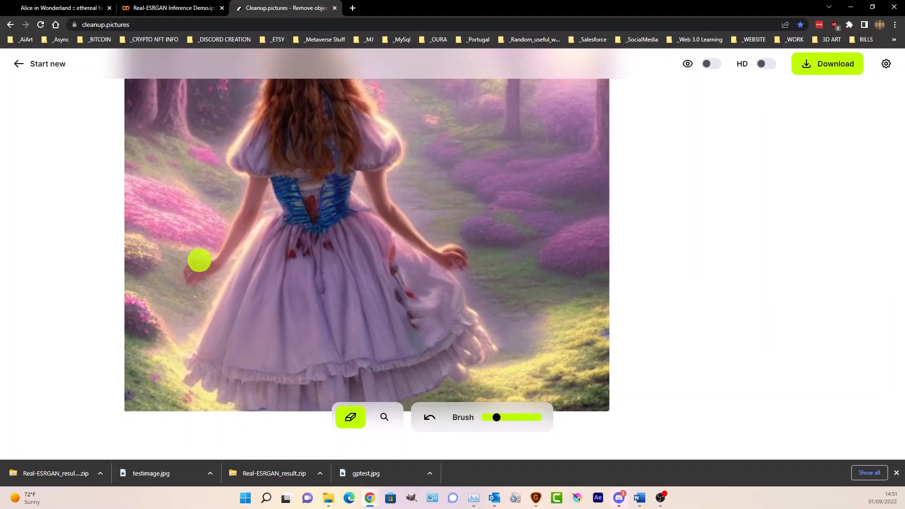
pyautogui.moveTo(198, 260); pyautogui.dragTo(197, 268)
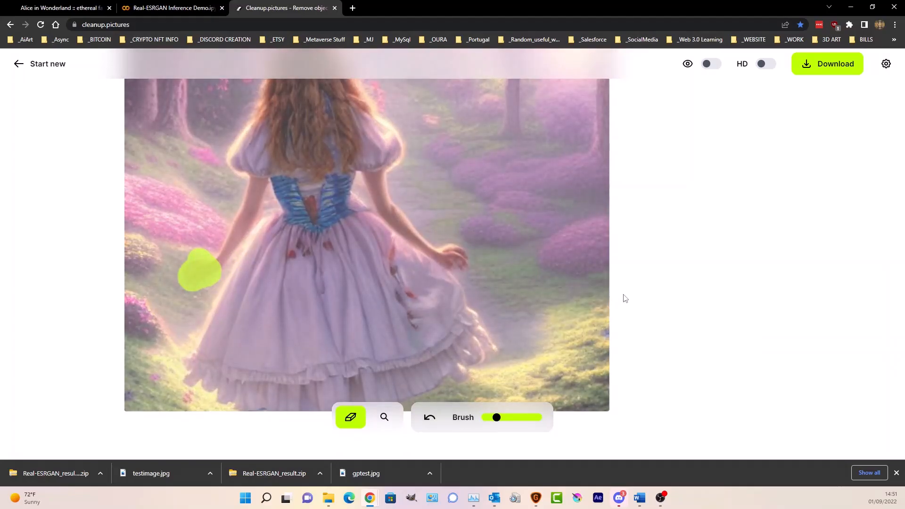
pyautogui.scroll(-4, 598, 272)
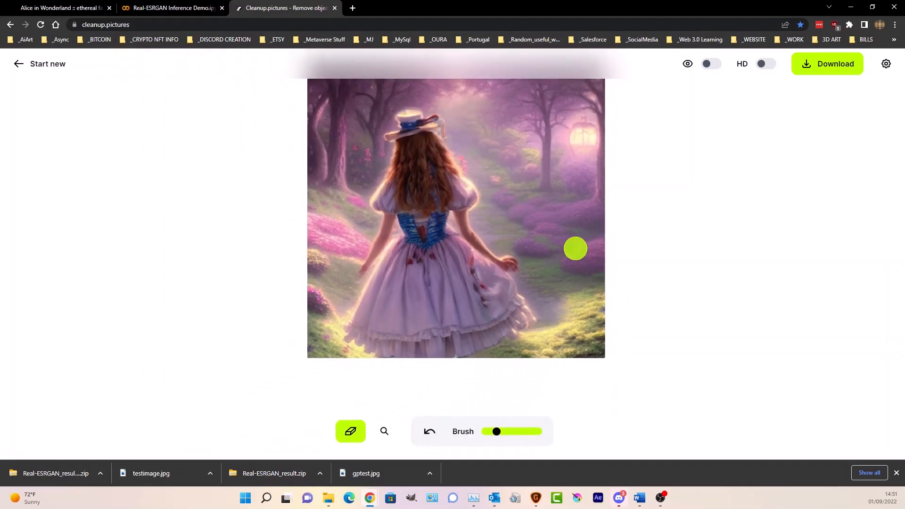
pyautogui.hotkey('ctrl', 'z')
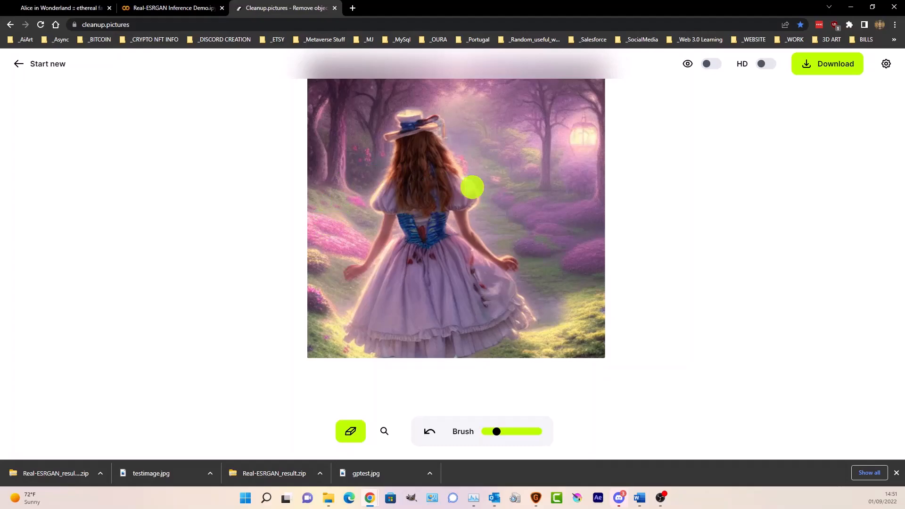
# Step: Erase the glowing lantern beside the trees on the right of the picture with the cleanup brush
pyautogui.moveTo(579, 122)
pyautogui.mouseDown()
pyautogui.moveTo(590, 123)
pyautogui.moveTo(587, 155)
pyautogui.moveTo(573, 144)
pyautogui.moveTo(581, 141)
pyautogui.mouseUp()
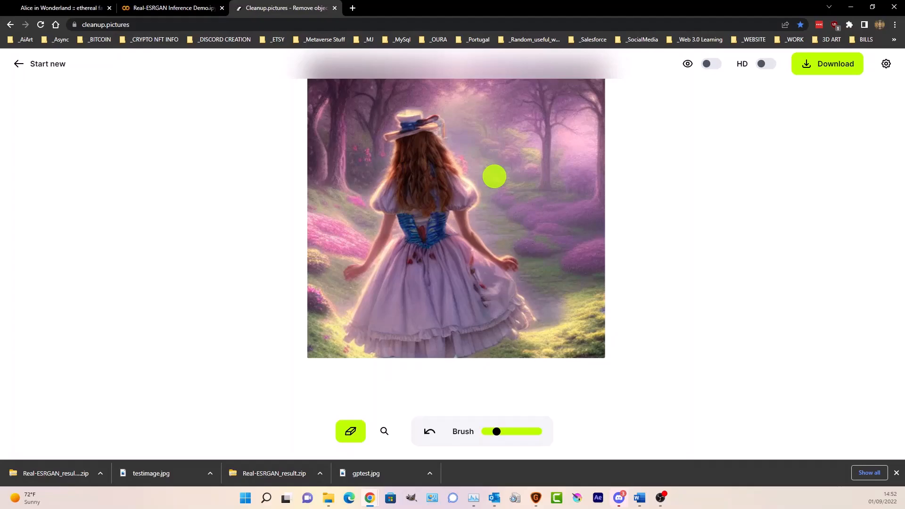
# Step: Return to the Real-ESRGAN Inference Demo notebook and look over its introduction and the Preparations cell output
pyautogui.click(177, 9)
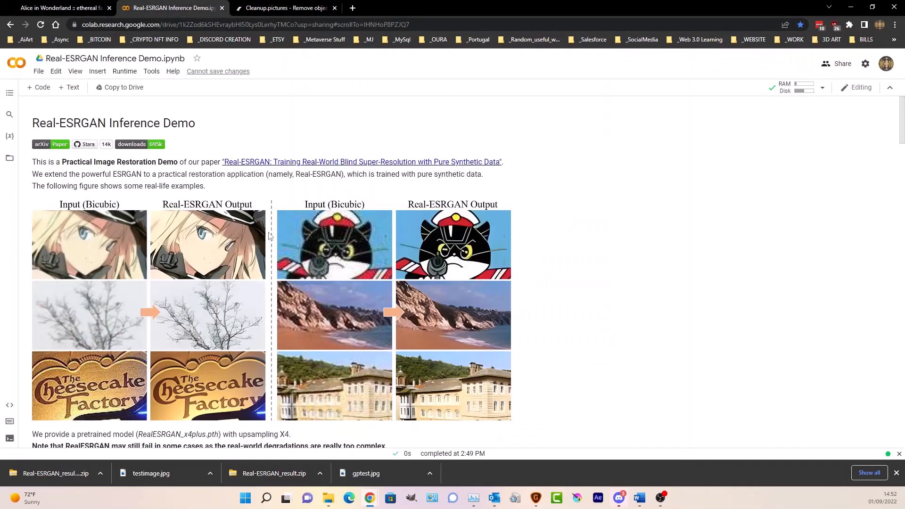
pyautogui.scroll(-10, 282, 231)
pyautogui.scroll(11, 283, 227)
pyautogui.scroll(-10, 280, 226)
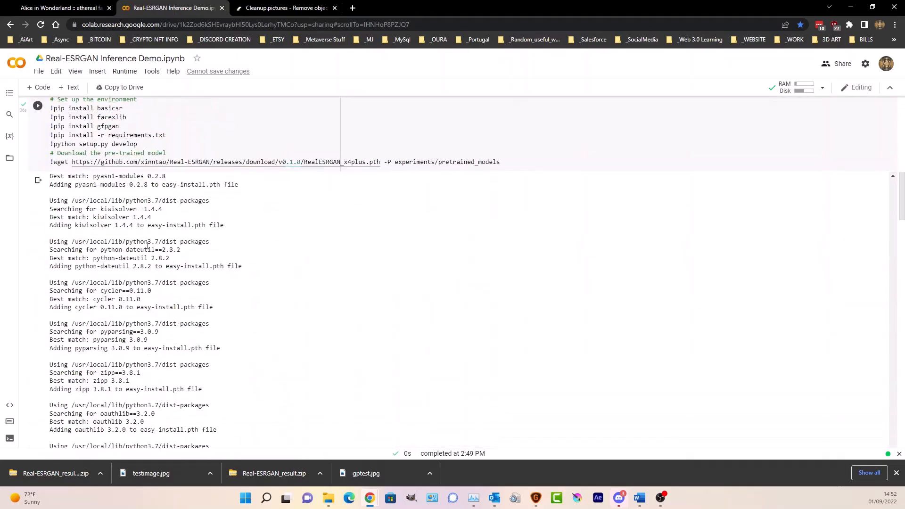
pyautogui.scroll(10, 188, 195)
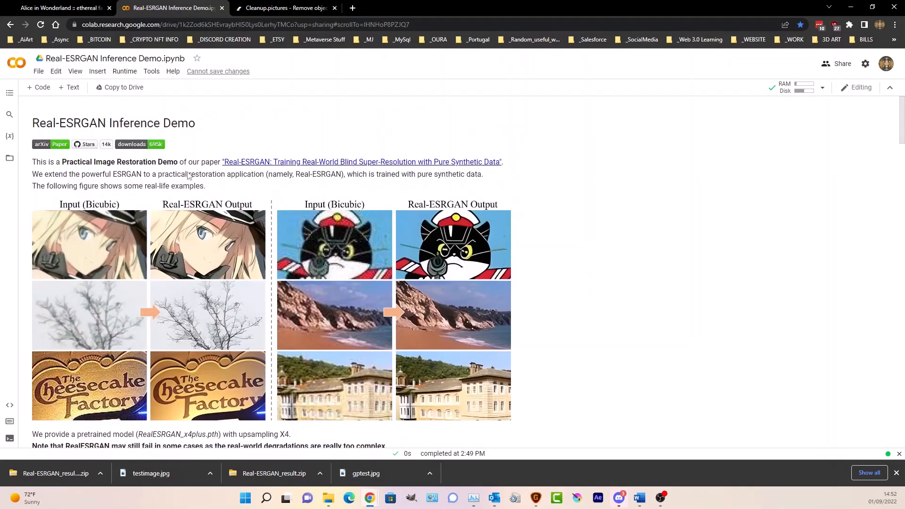